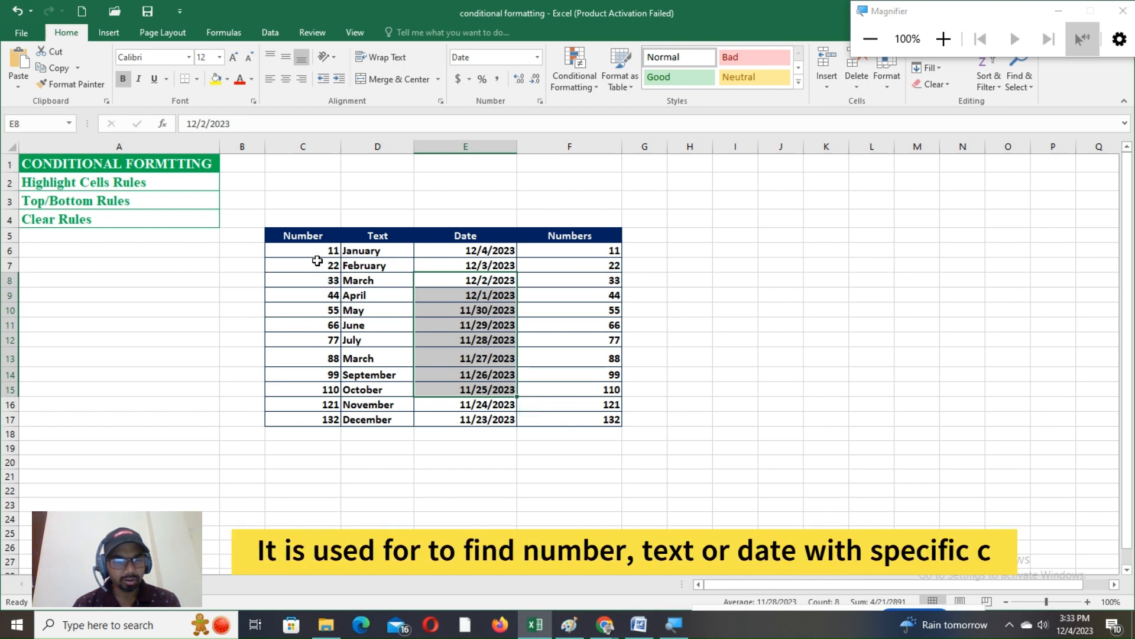
left_click_drag(318, 263, 327, 365)
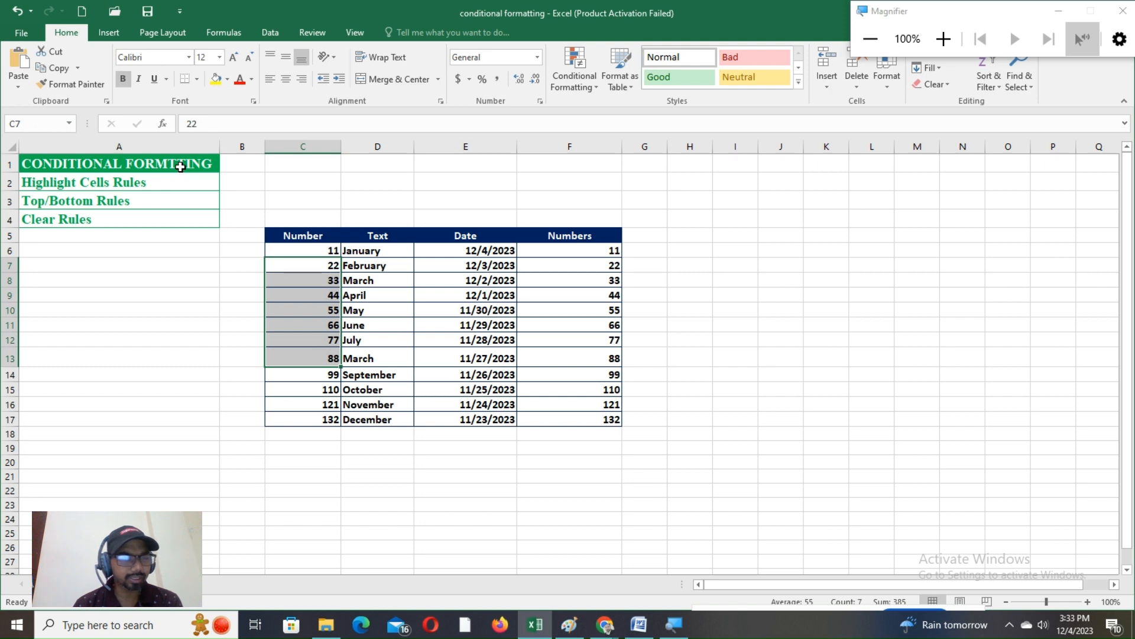
left_click(180, 167)
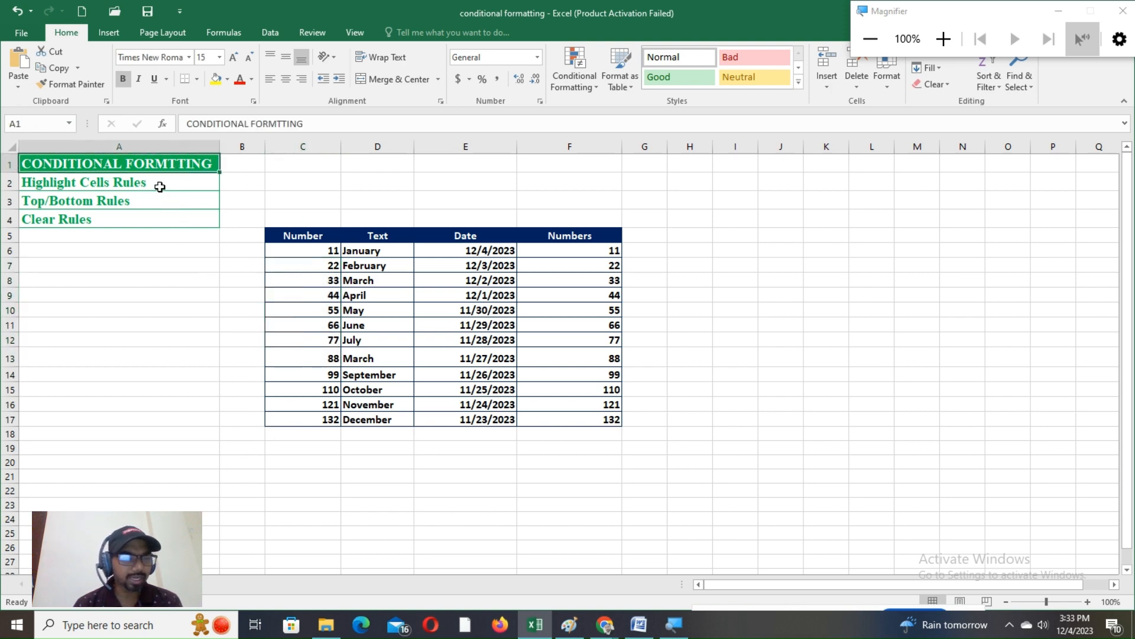
left_click(160, 187)
left_click(163, 205)
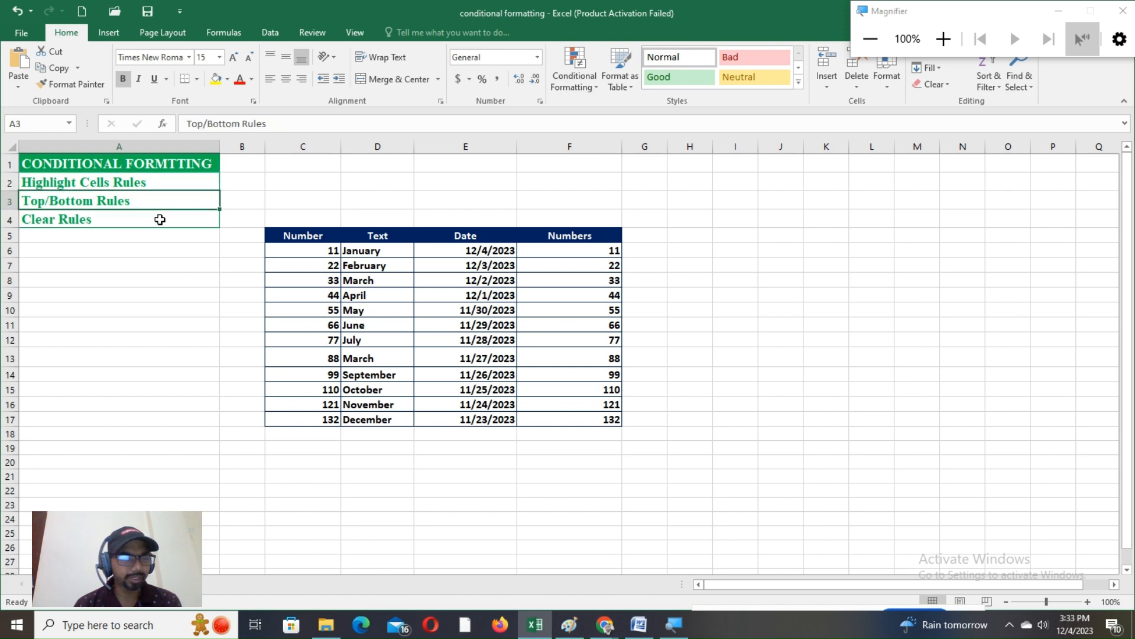
left_click(160, 218)
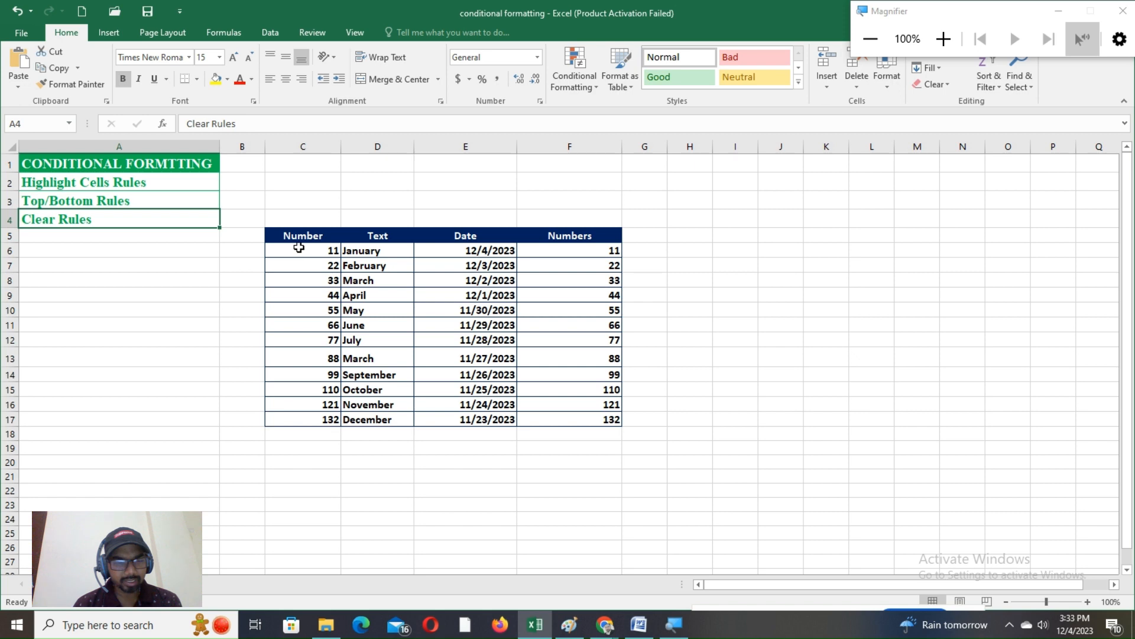
Step: Highlight the values greater than 44 in C6:C17 with Light Red Fill with Dark Red Text using a Greater Than rule
left_click_drag(299, 247, 299, 418)
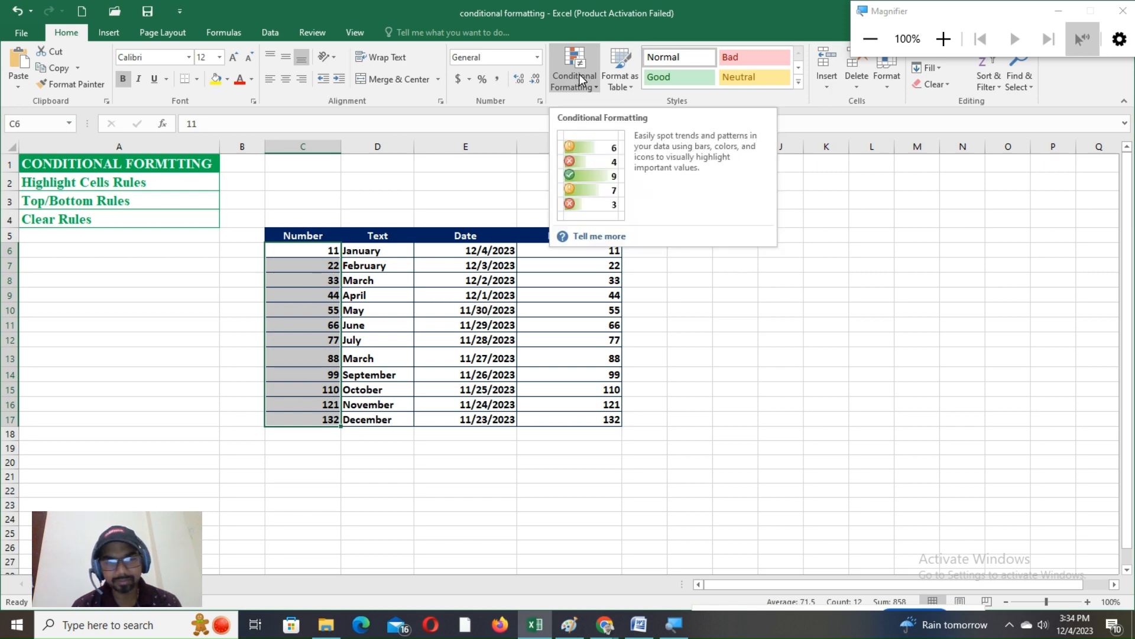
scroll(580, 78, "up", 1)
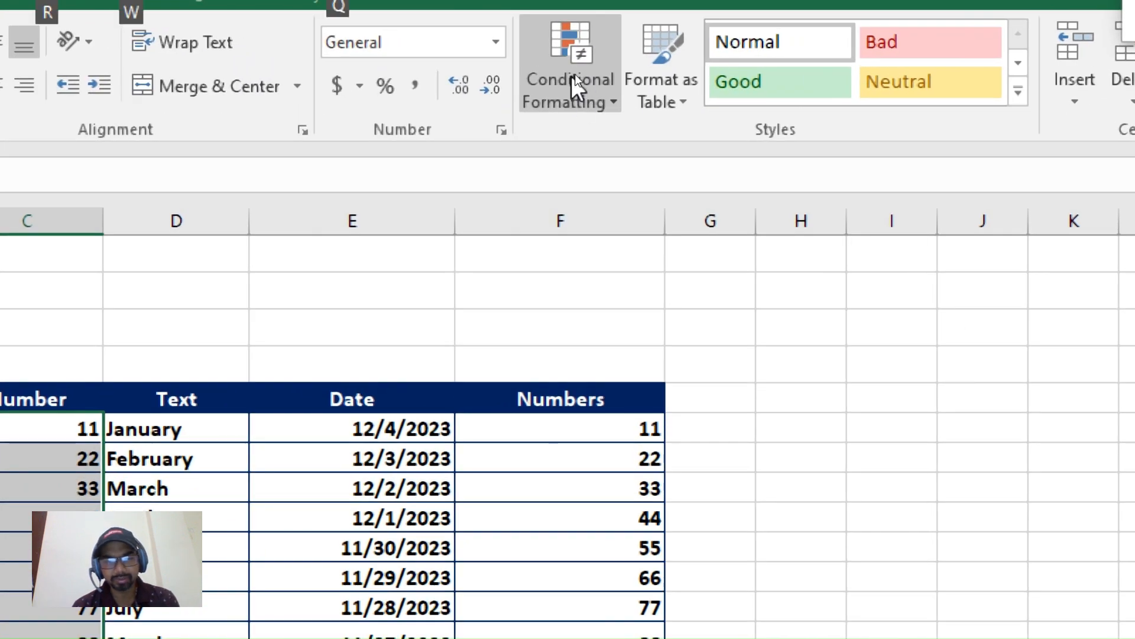
left_click(571, 76)
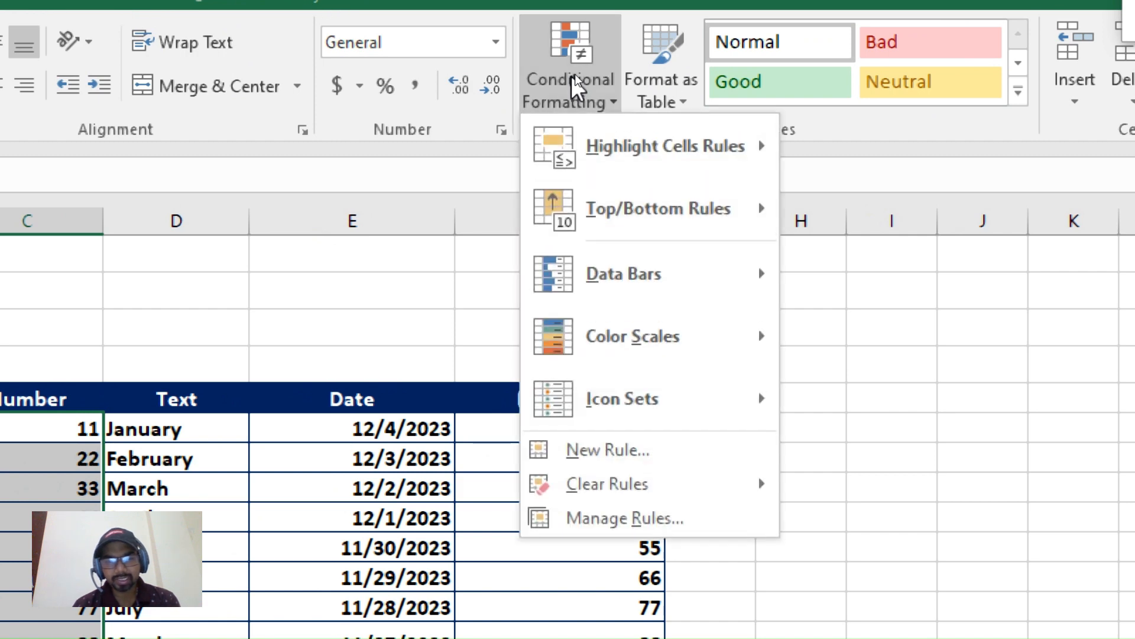
mouse_move(671, 171)
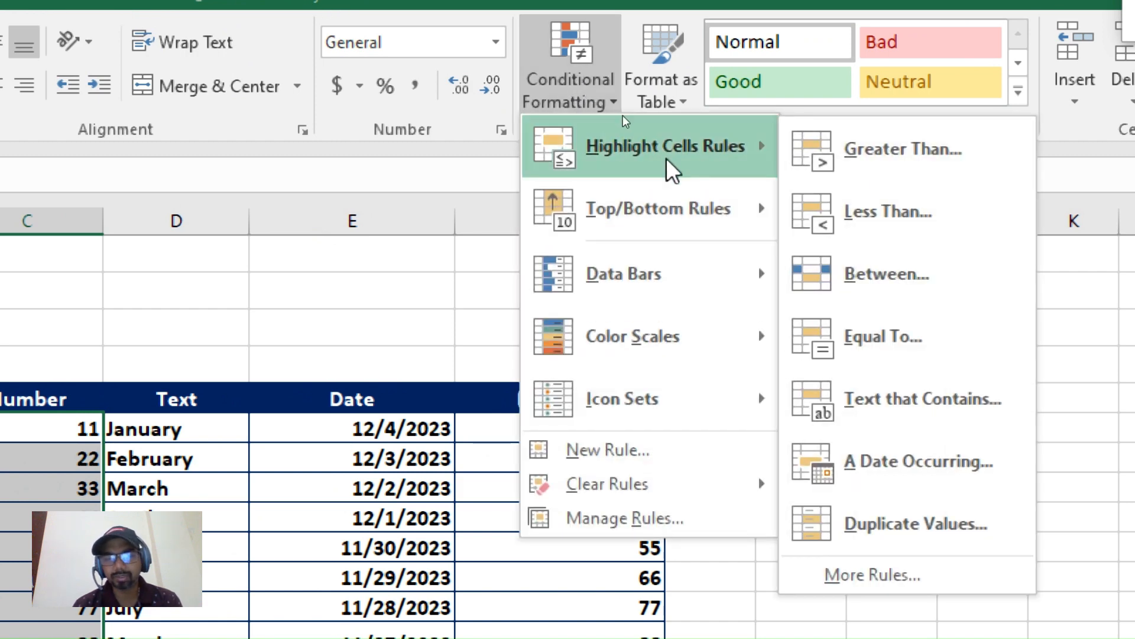
left_click(869, 148)
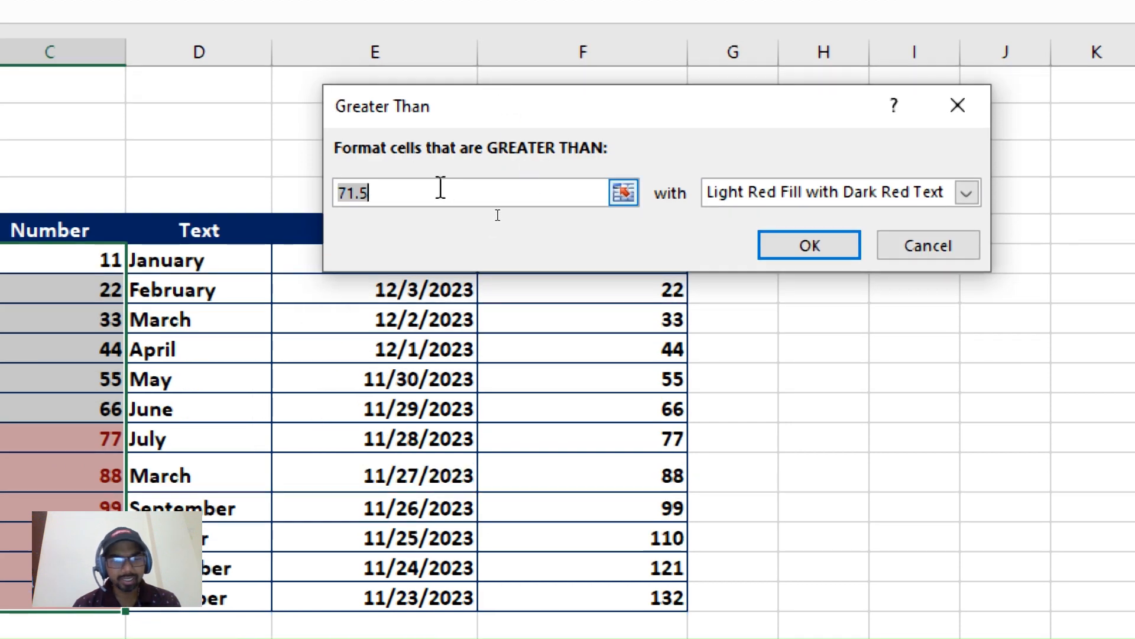
left_click_drag(347, 193, 299, 193)
type("44")
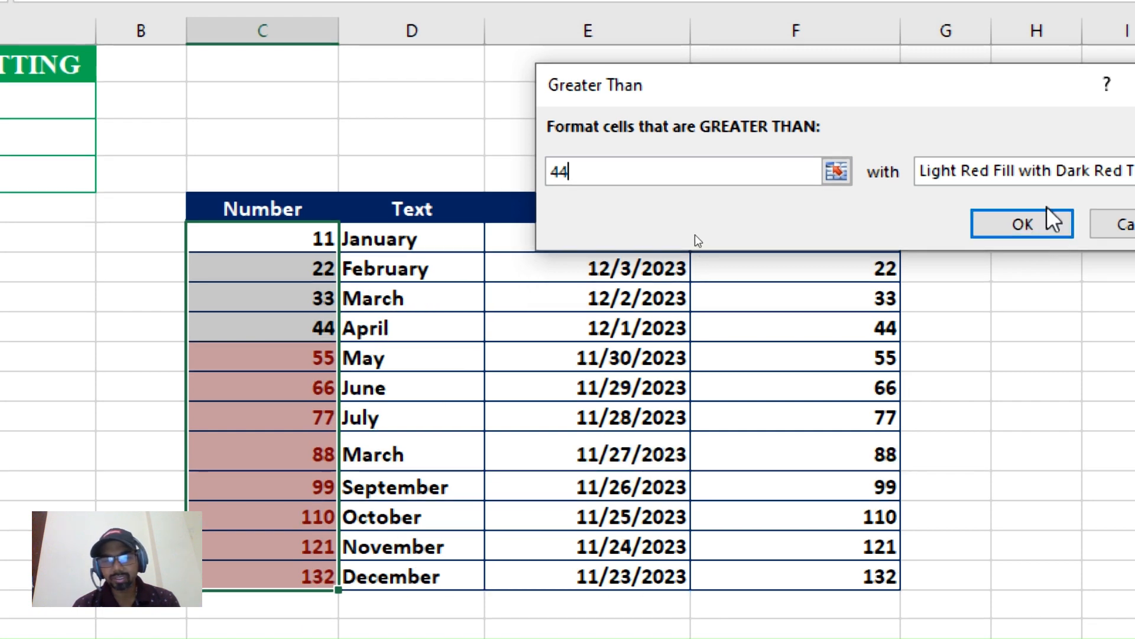
left_click(1015, 232)
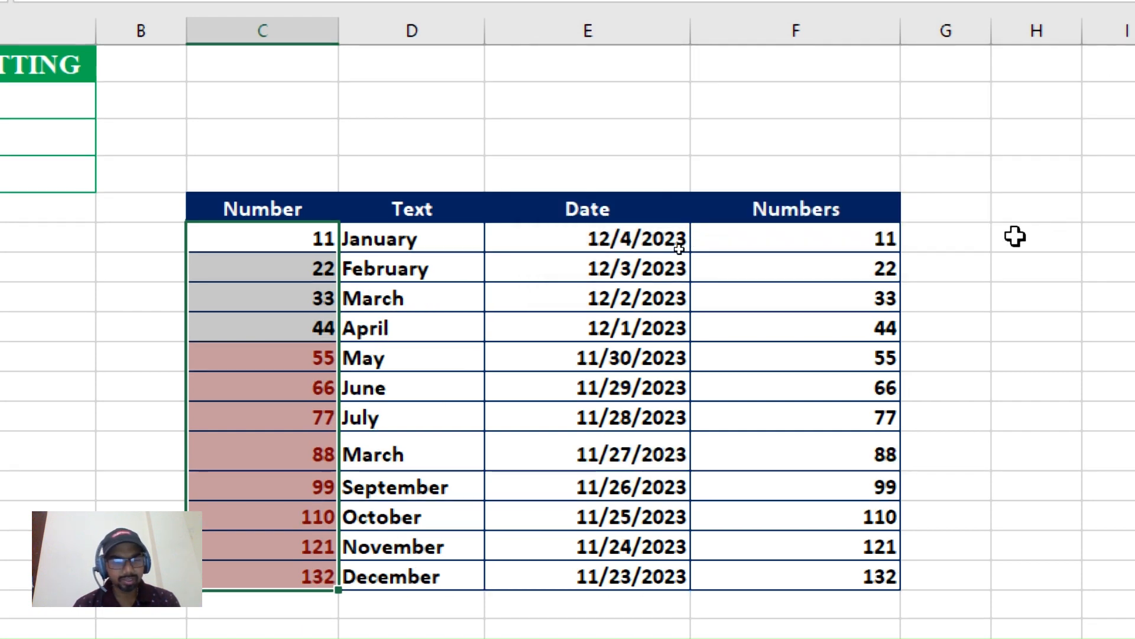
Step: Set cell C13 in the Number column to 33 to test the highlighting rule
left_click(252, 266)
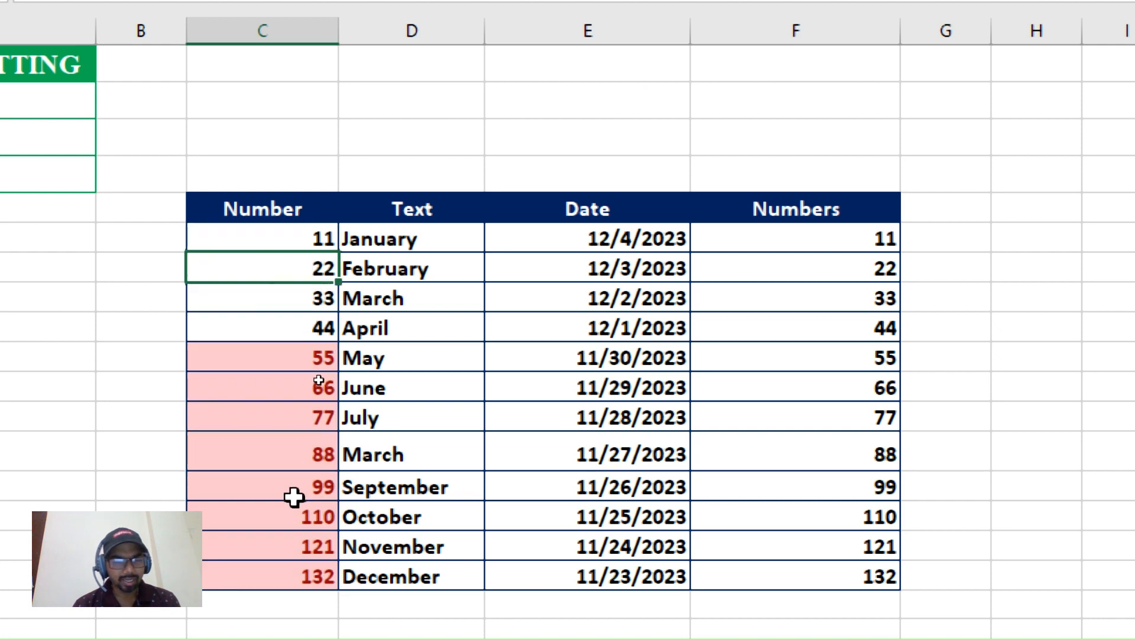
left_click(277, 449)
type("33")
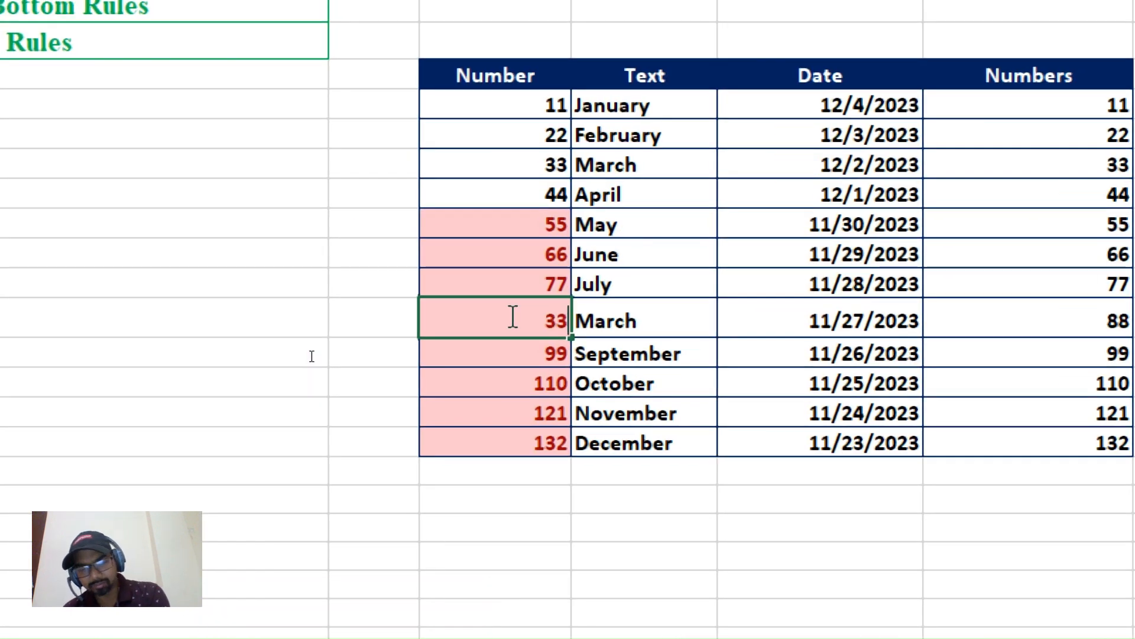
key("Return")
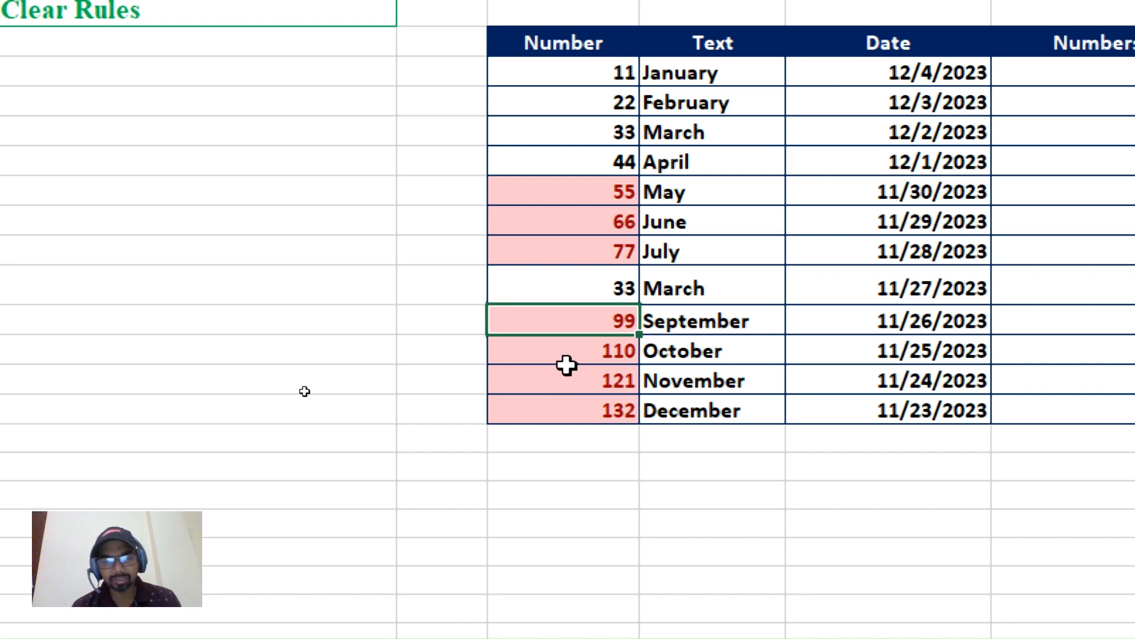
Step: Set cell C13 in the Number column to 45
left_click(577, 290)
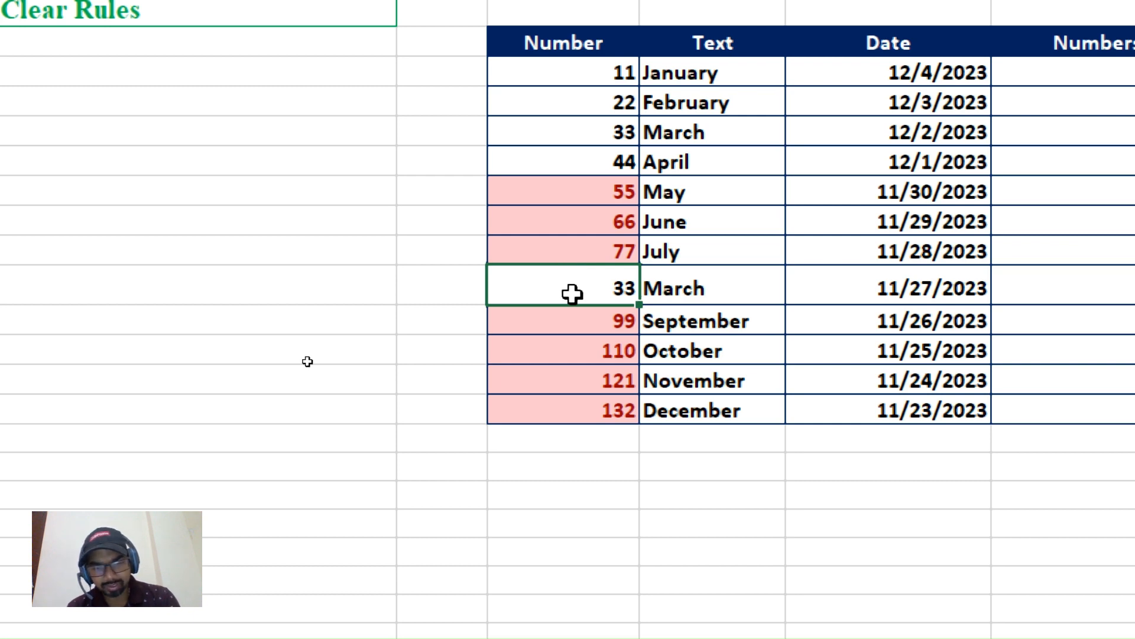
type("45")
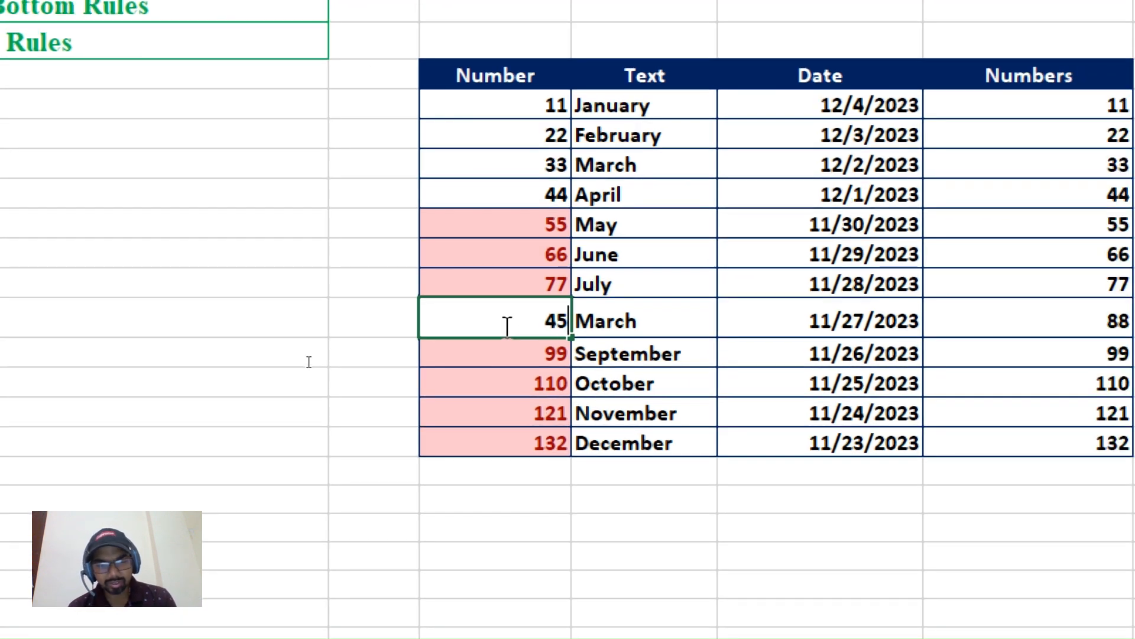
left_click(513, 373)
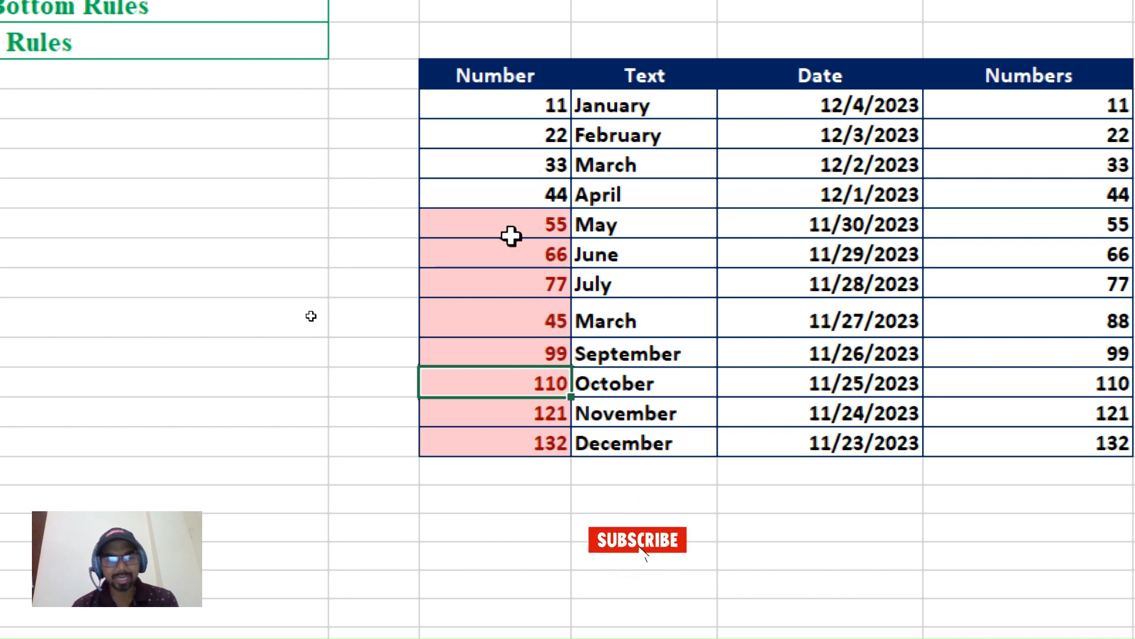
left_click_drag(510, 227, 510, 442)
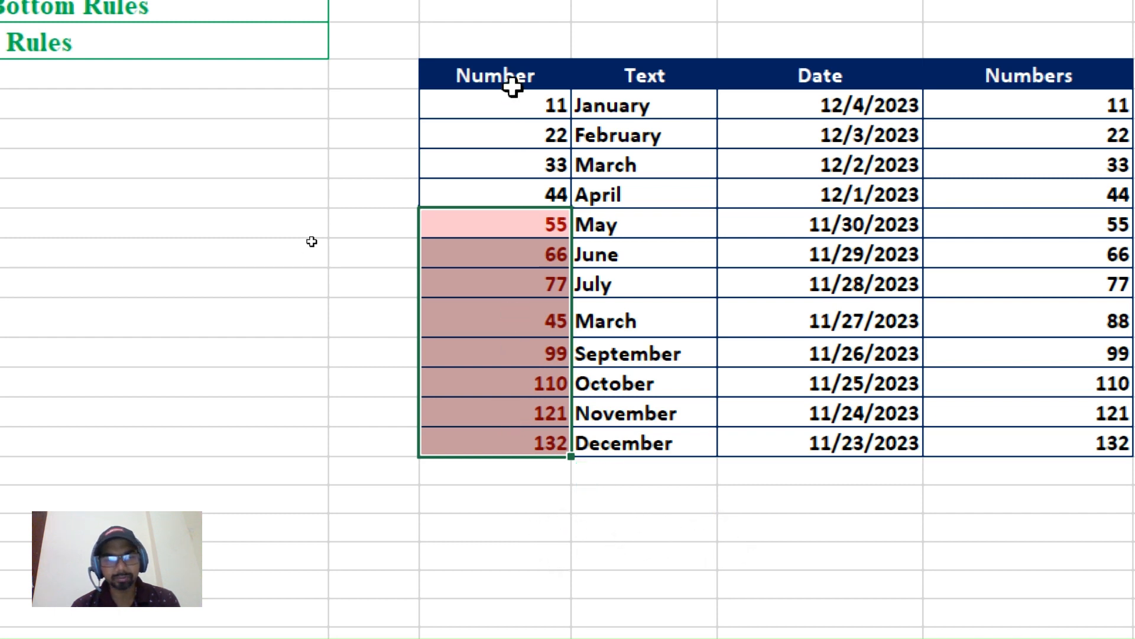
left_click_drag(512, 106, 517, 413)
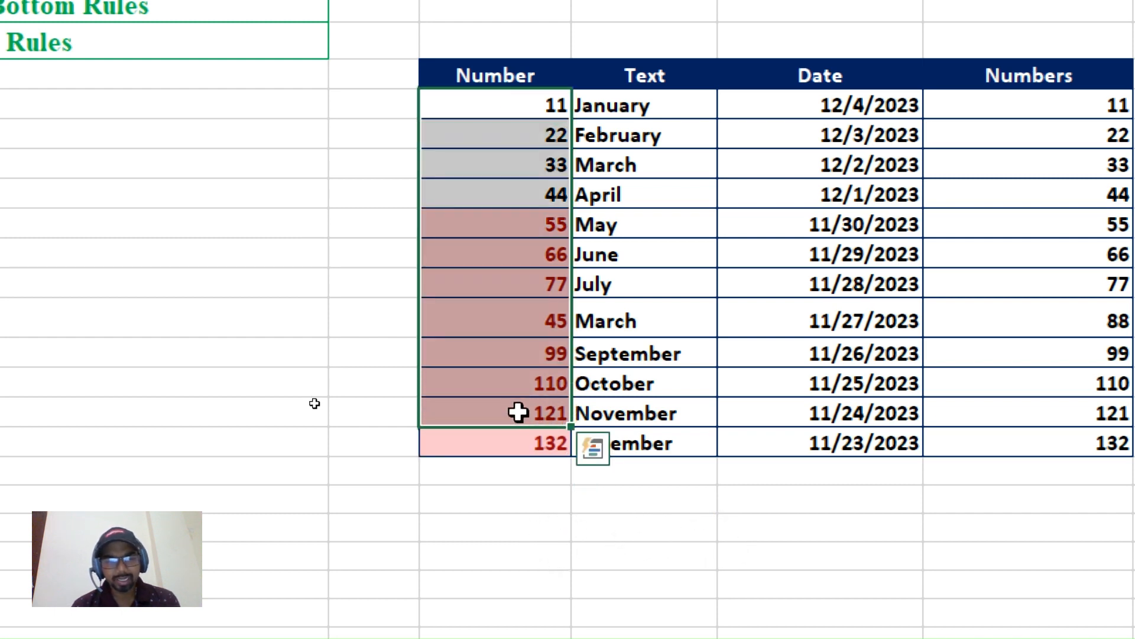
left_click(517, 306)
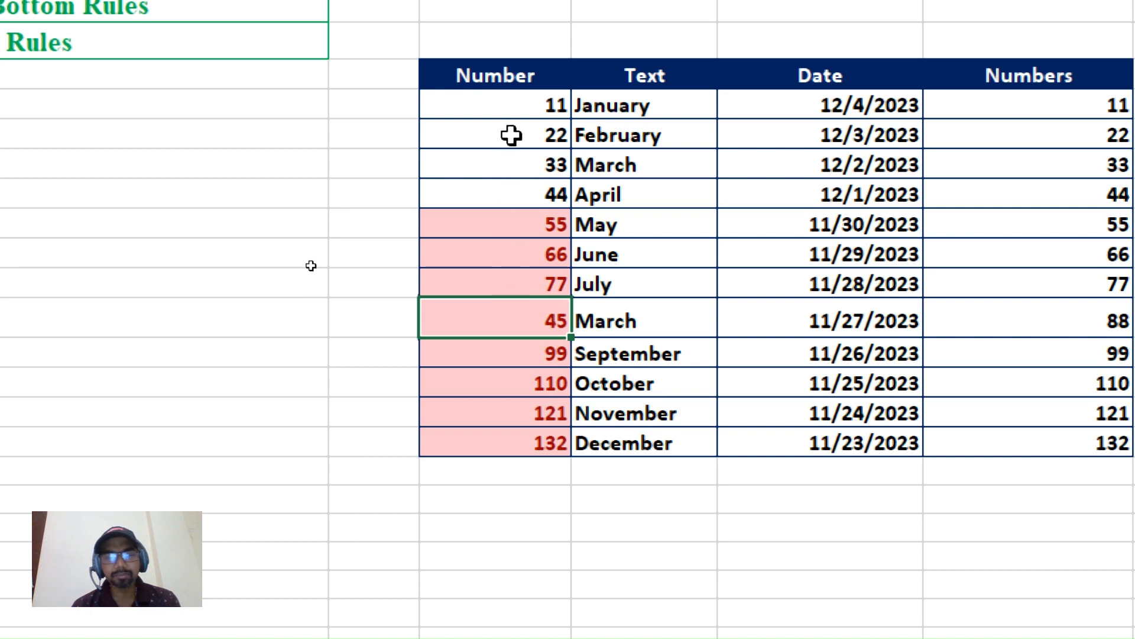
scroll(635, 48, "up", 1)
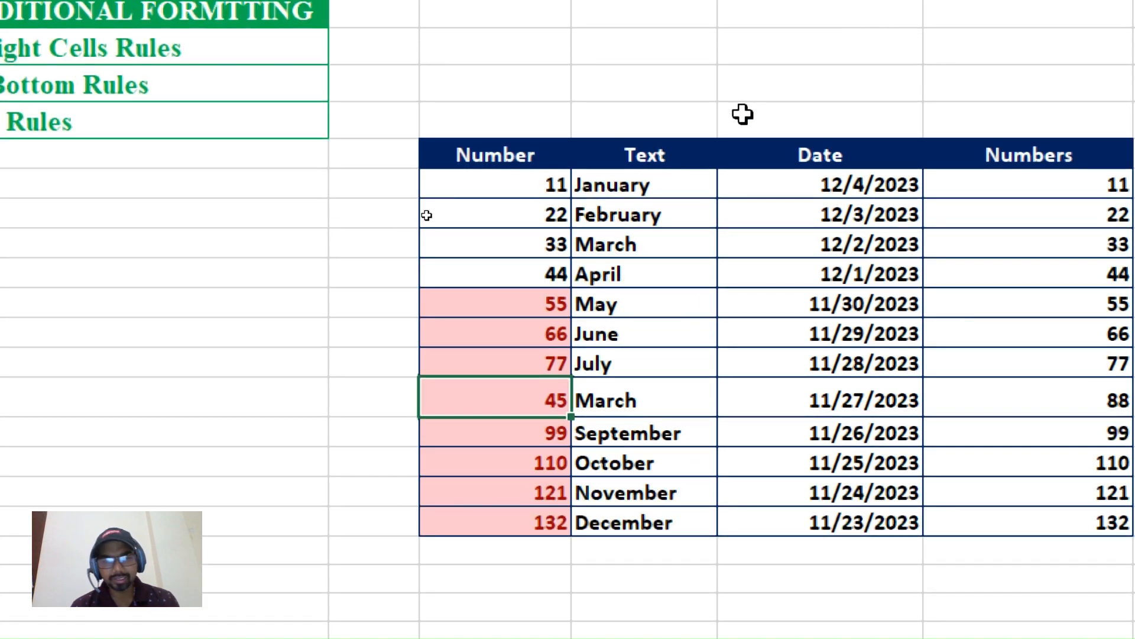
key("super+minus")
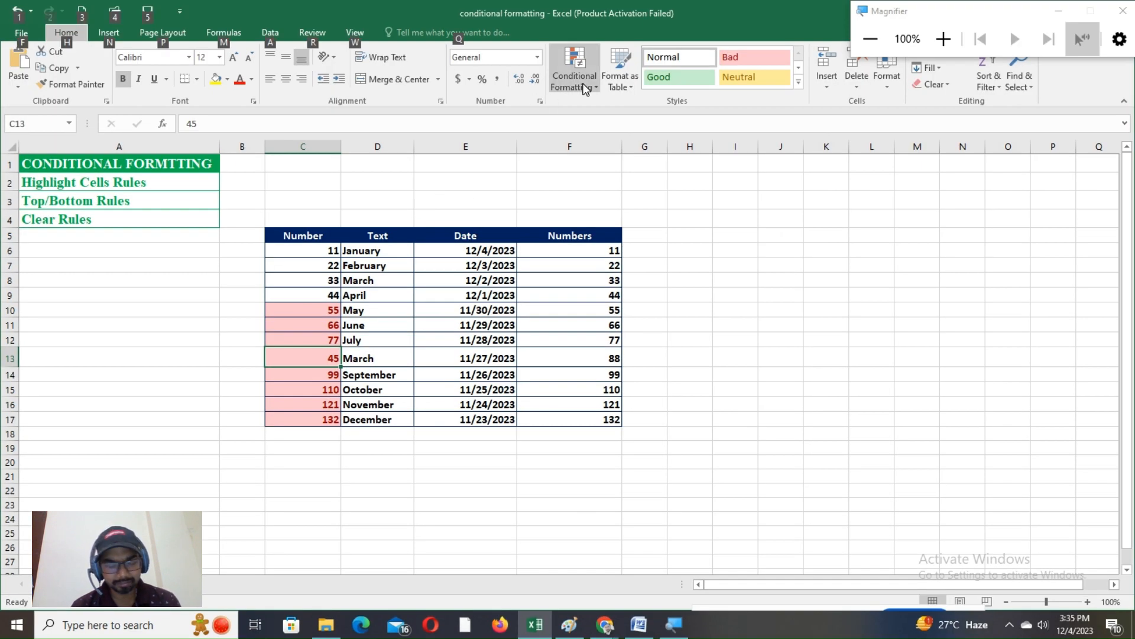
key("super+plus")
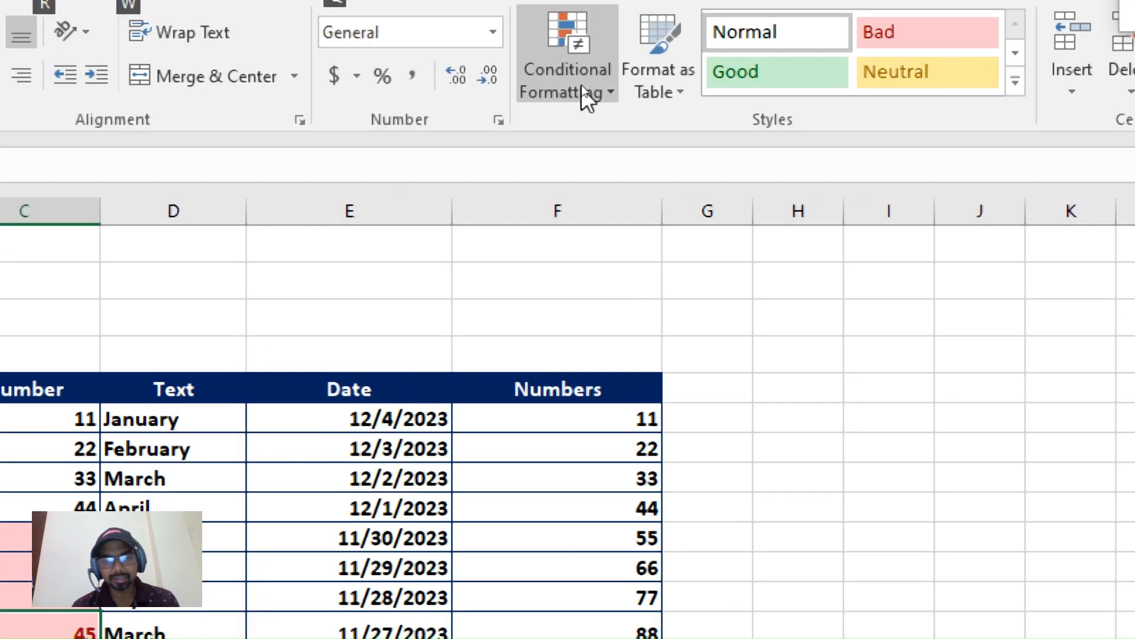
left_click(582, 88)
mouse_move(704, 139)
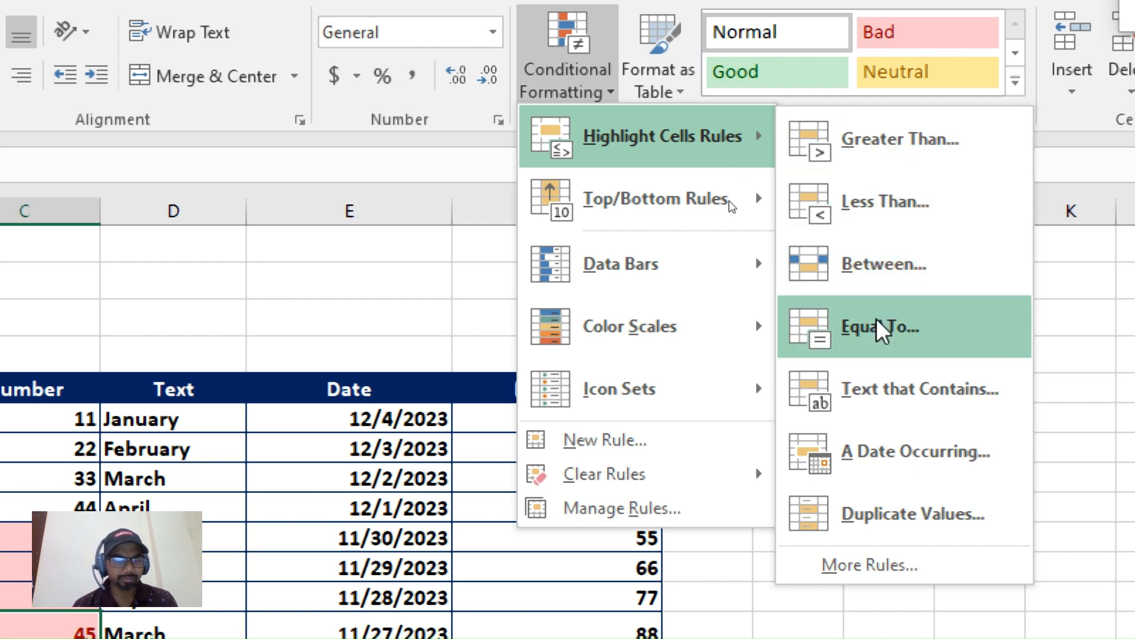
key("Escape")
key("Escape")
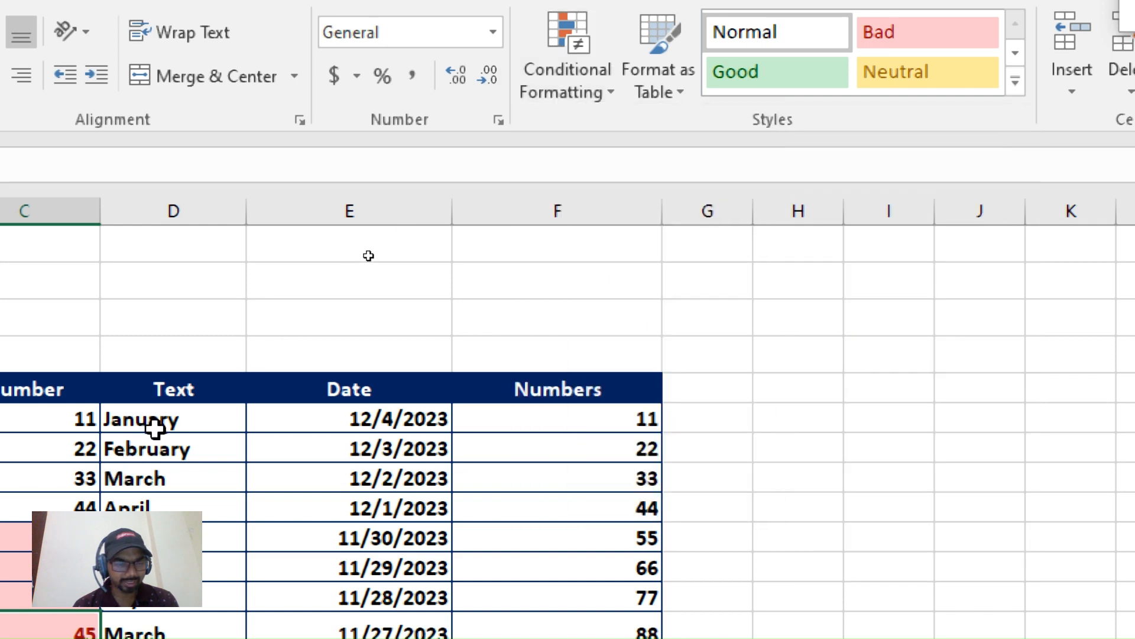
Step: Set up a Text That Contains highlighting rule for the months in D6:D17 with the text "march"
left_click_drag(156, 424, 165, 633)
scroll(177, 482, "down", 1)
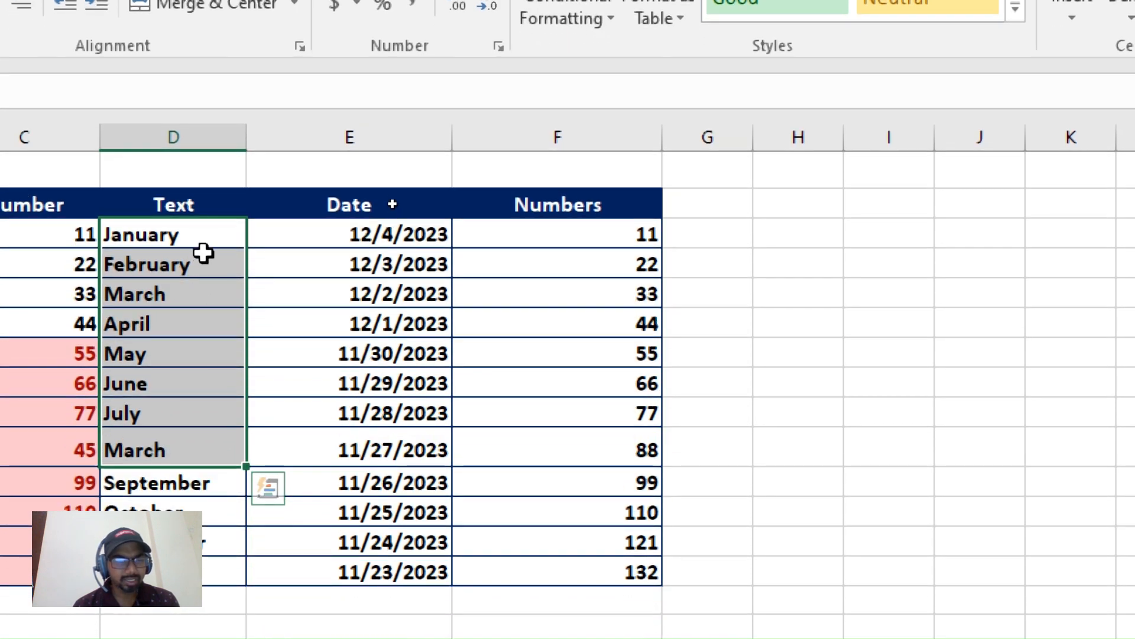
left_click(204, 238)
left_click_drag(204, 238, 172, 571)
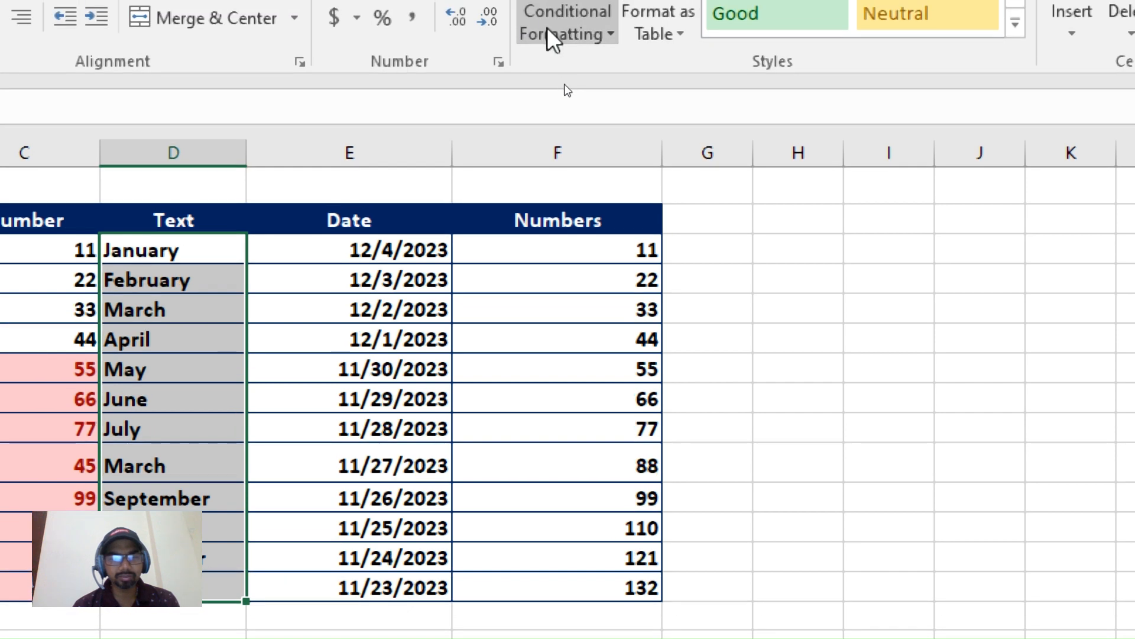
left_click(549, 20)
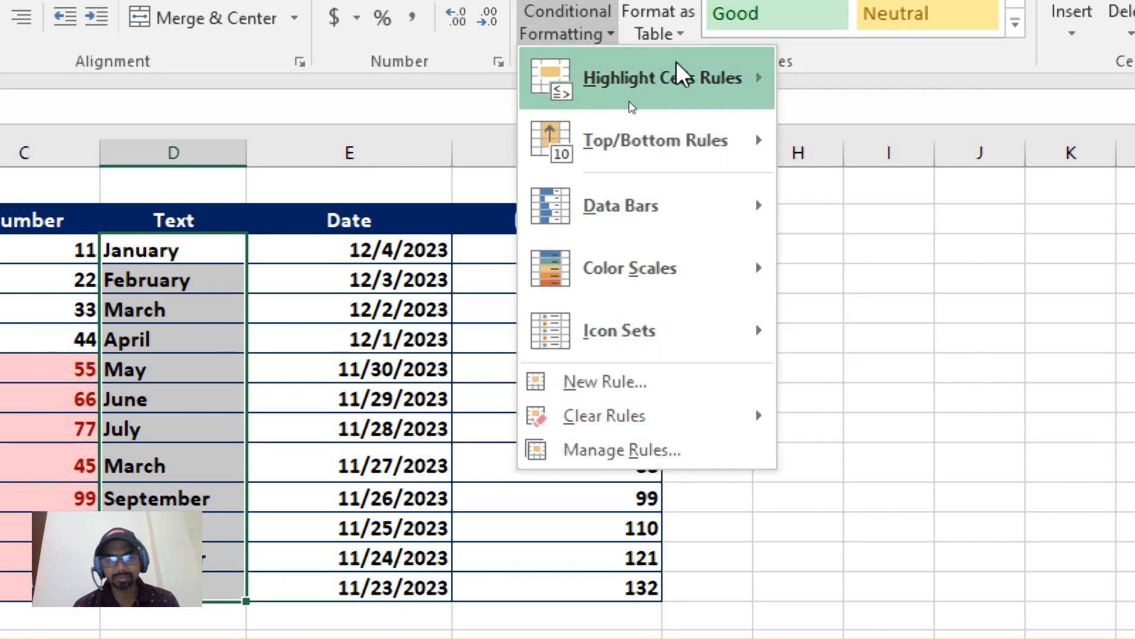
mouse_move(622, 70)
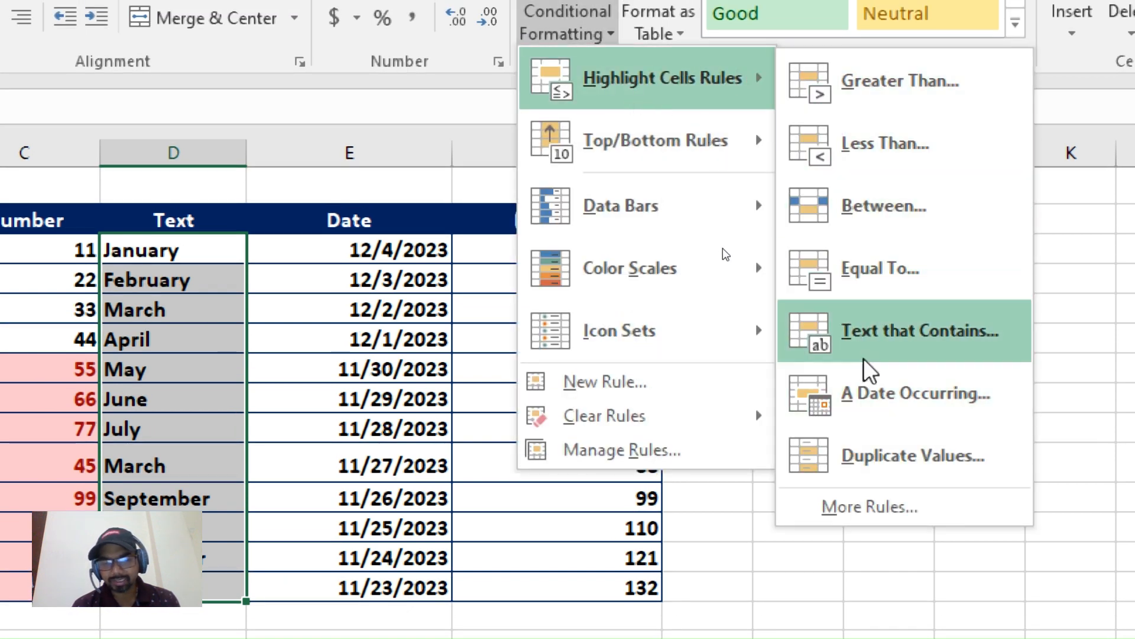
left_click(802, 338)
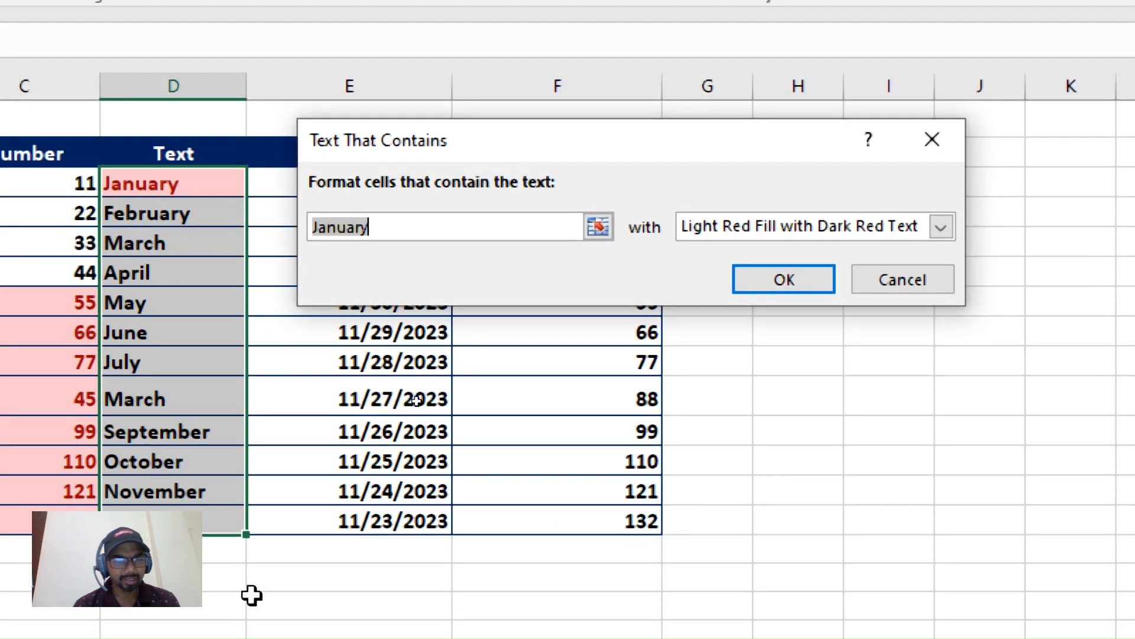
left_click_drag(421, 231, 273, 226)
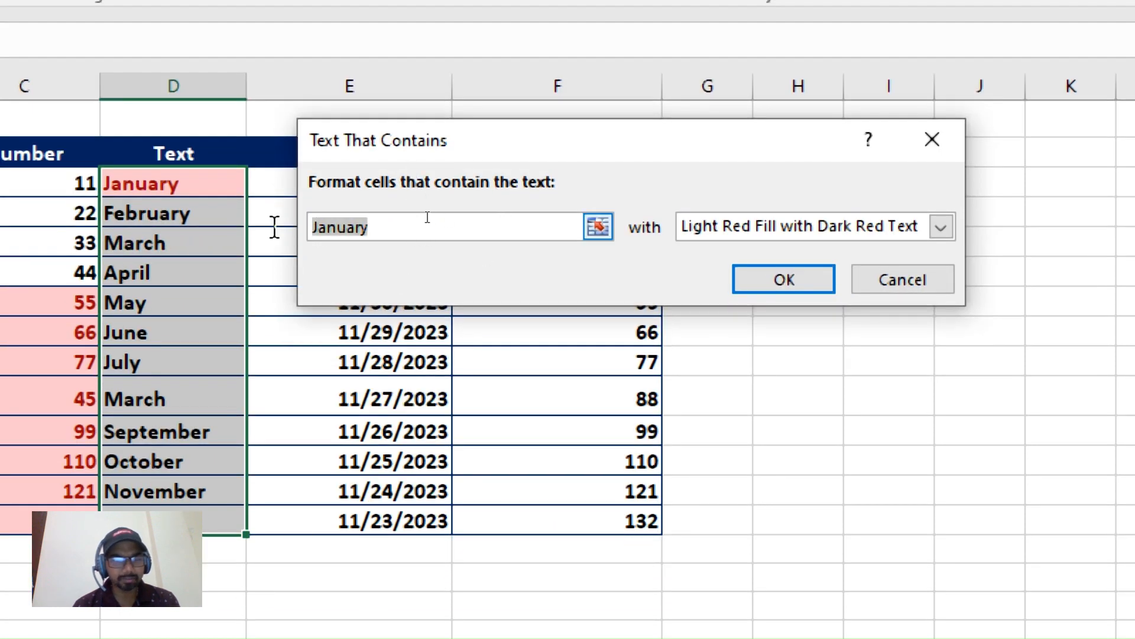
type("march")
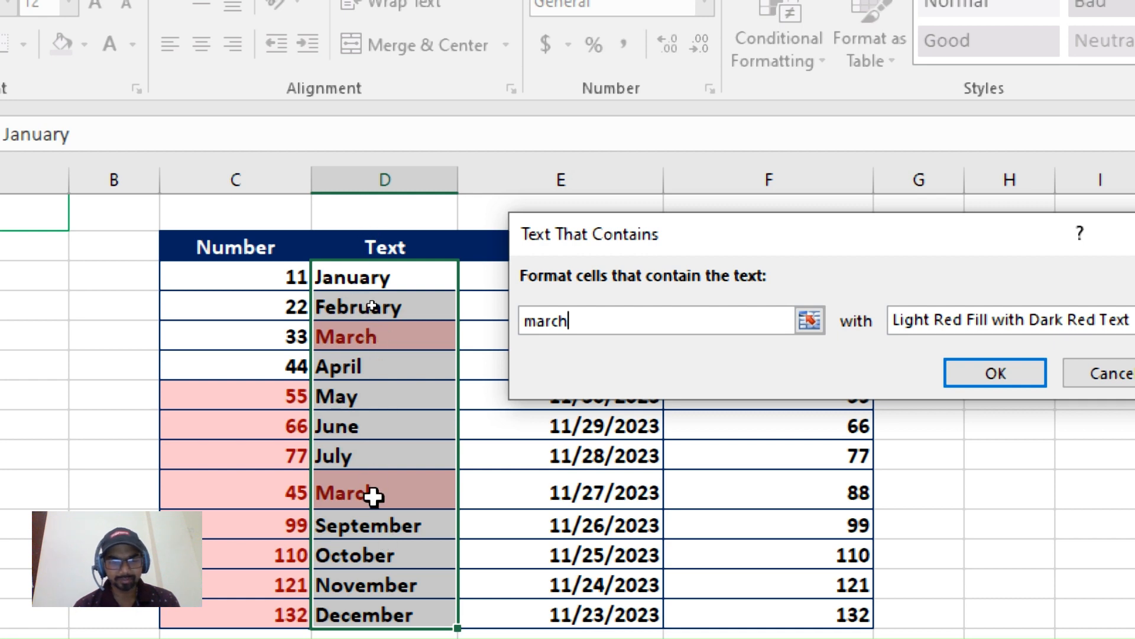
Step: Change the Text That Contains rule's text to "feb" and apply it to D6:D17 with Light Red Fill with Dark Red Text
left_click_drag(603, 320, 449, 209)
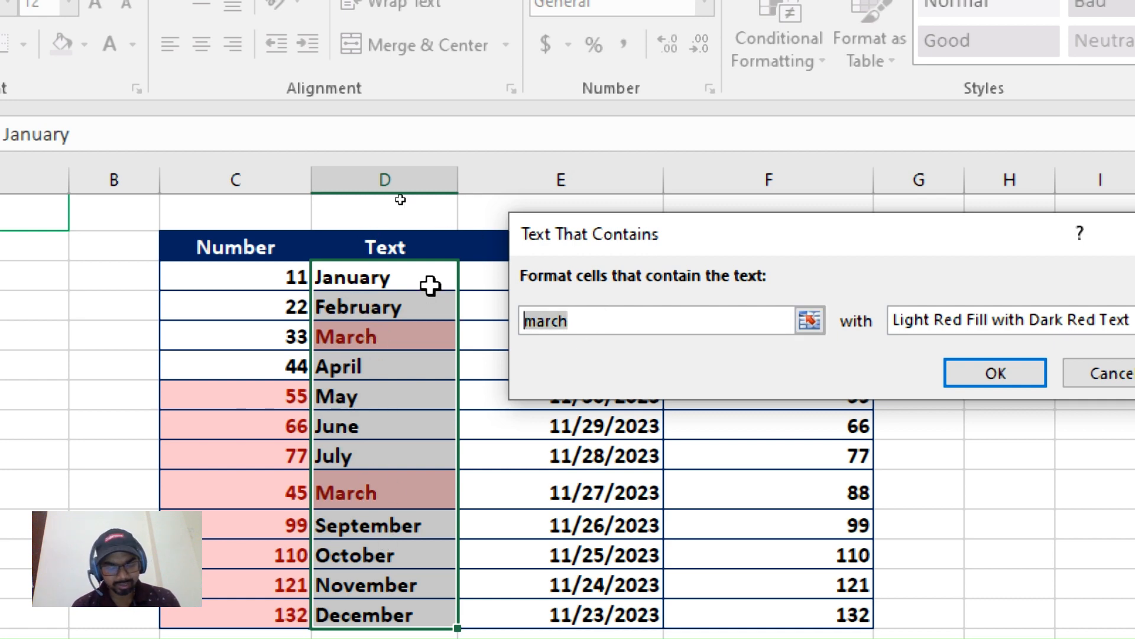
type("febra")
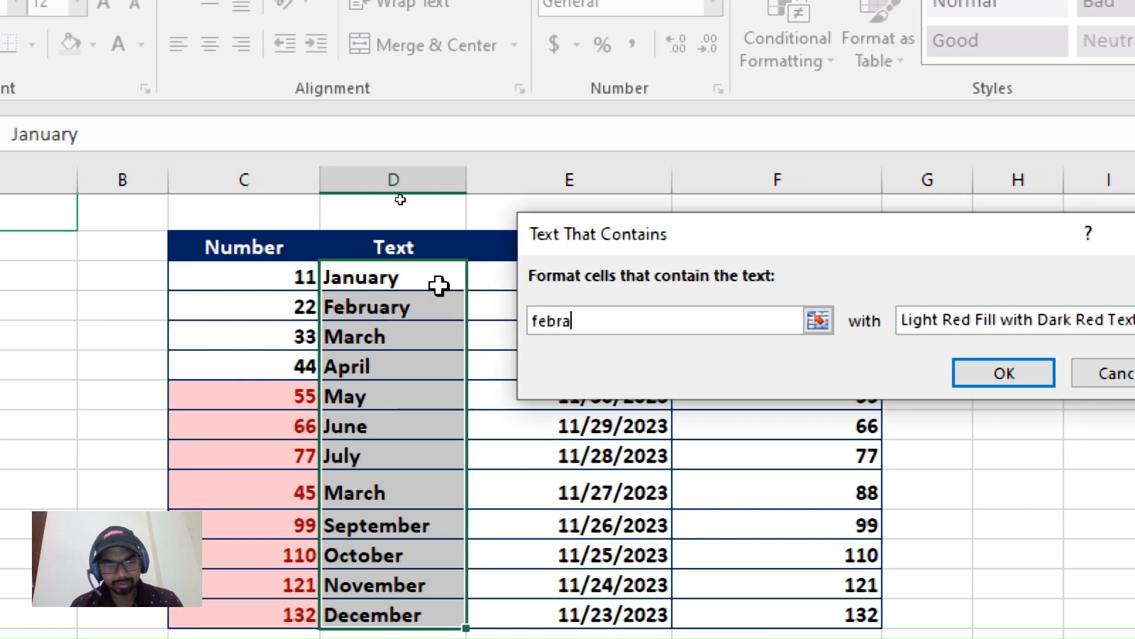
key("BackSpace")
key("BackSpace")
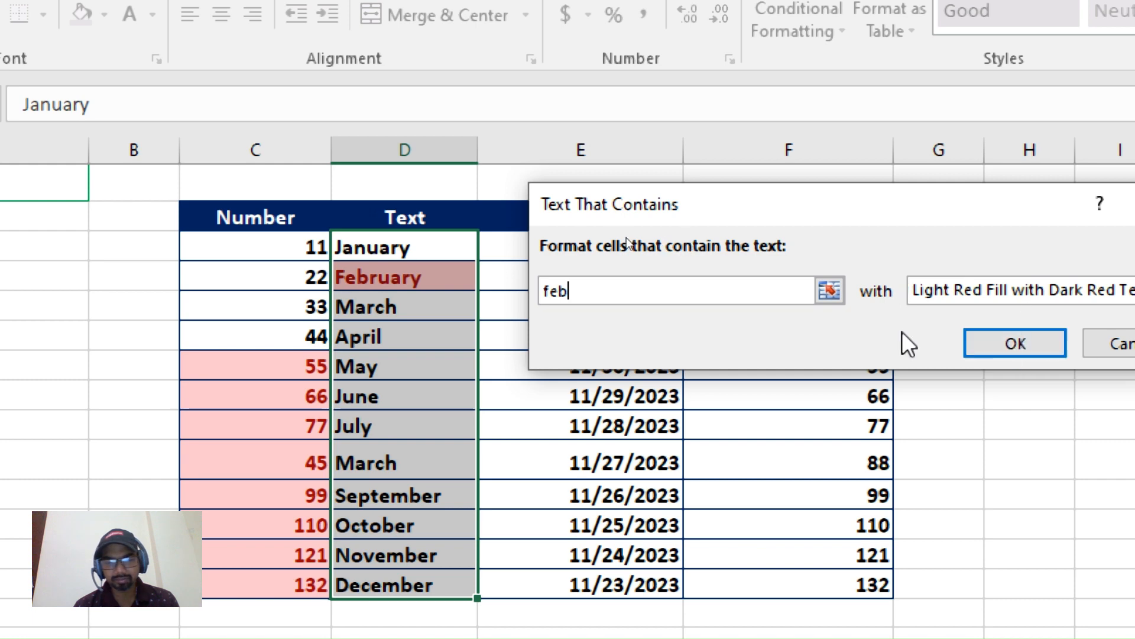
left_click(1016, 343)
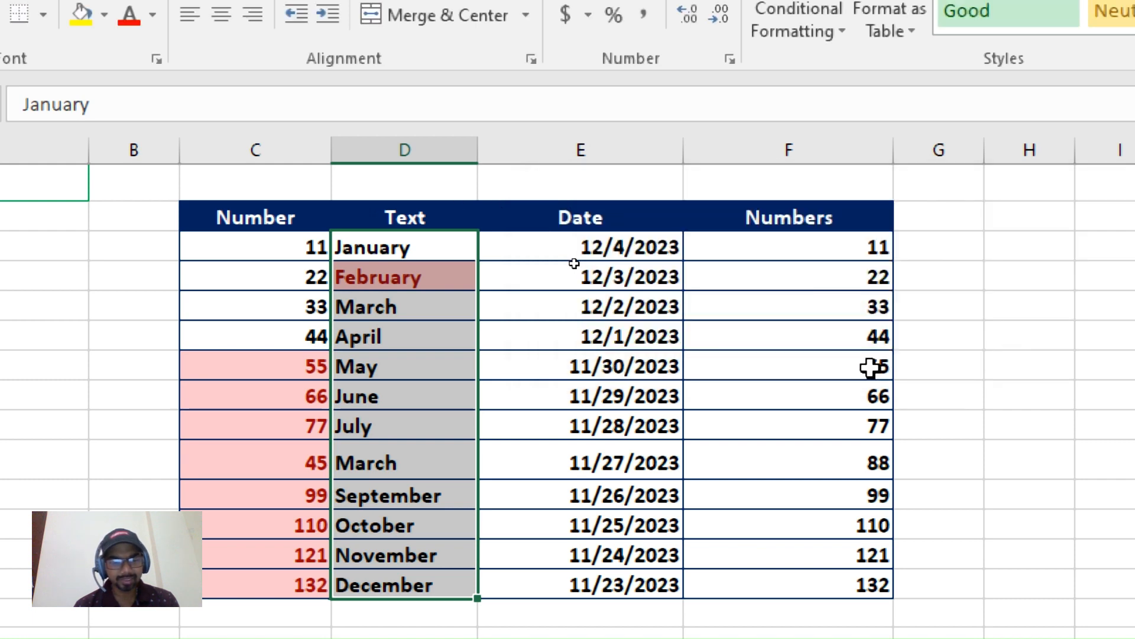
Step: Replace July in cell D12 of the Text column with February to test the highlighting rule
left_click(350, 437)
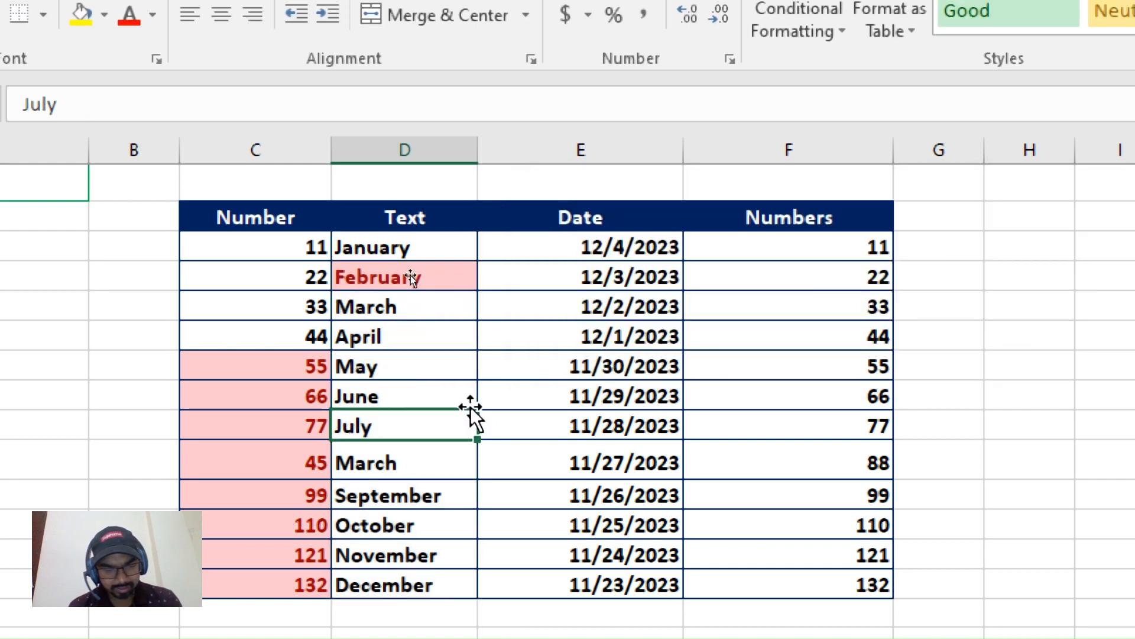
type("F")
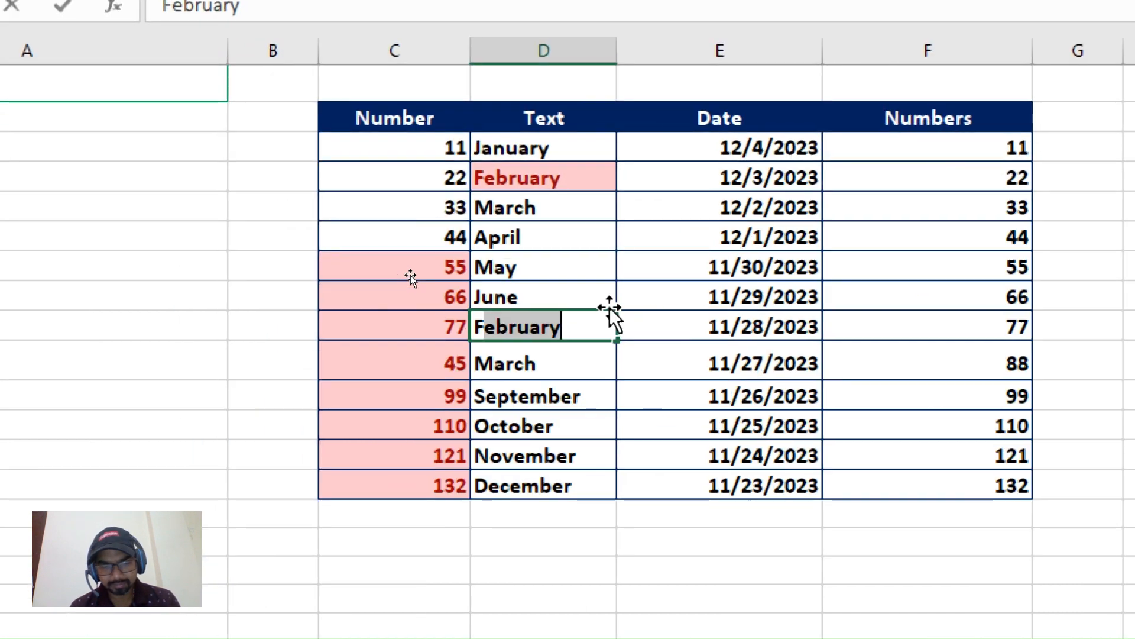
key("Return")
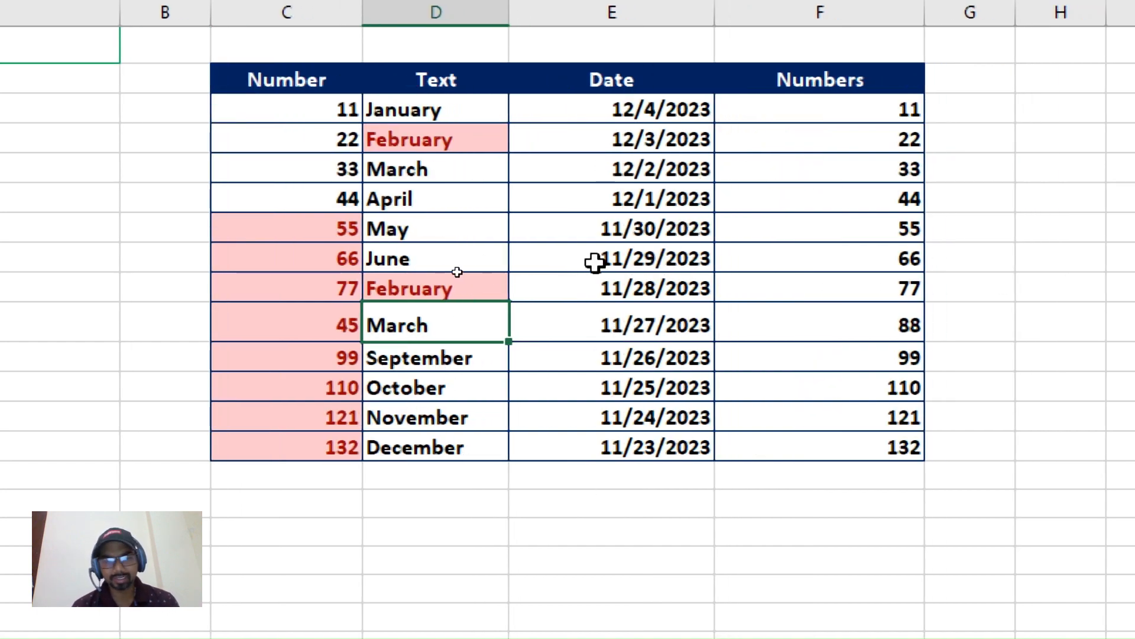
Step: Start an A Date Occurring highlighting rule for the dates in E6:E17 and move its dialog clear of the Date column
key("super+minus")
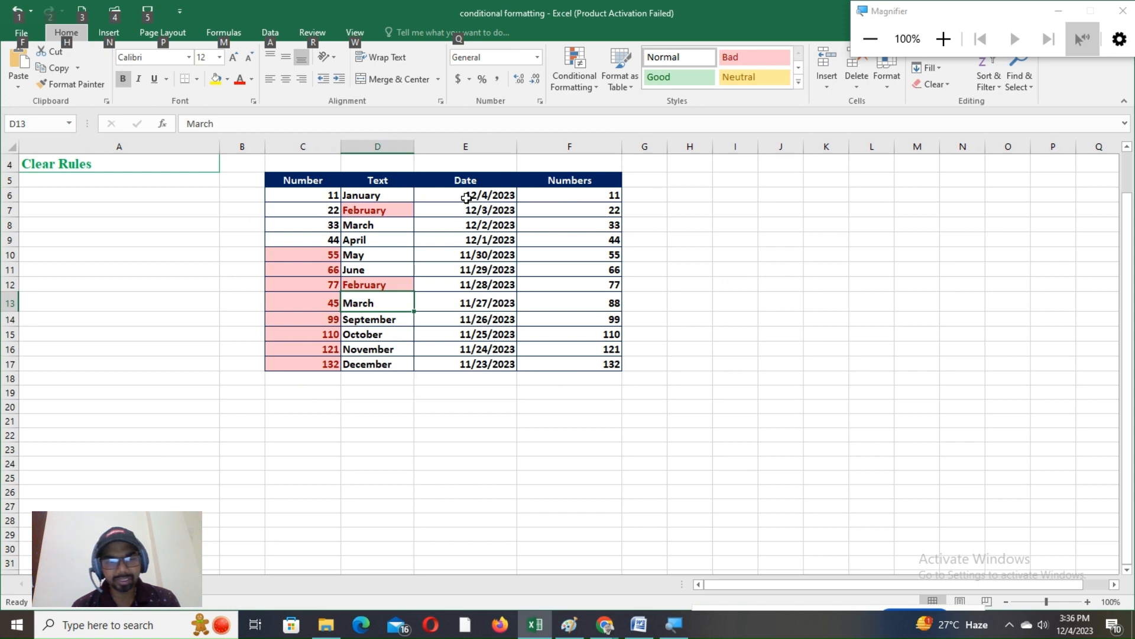
left_click_drag(467, 198, 467, 341)
left_click_drag(469, 356, 469, 362)
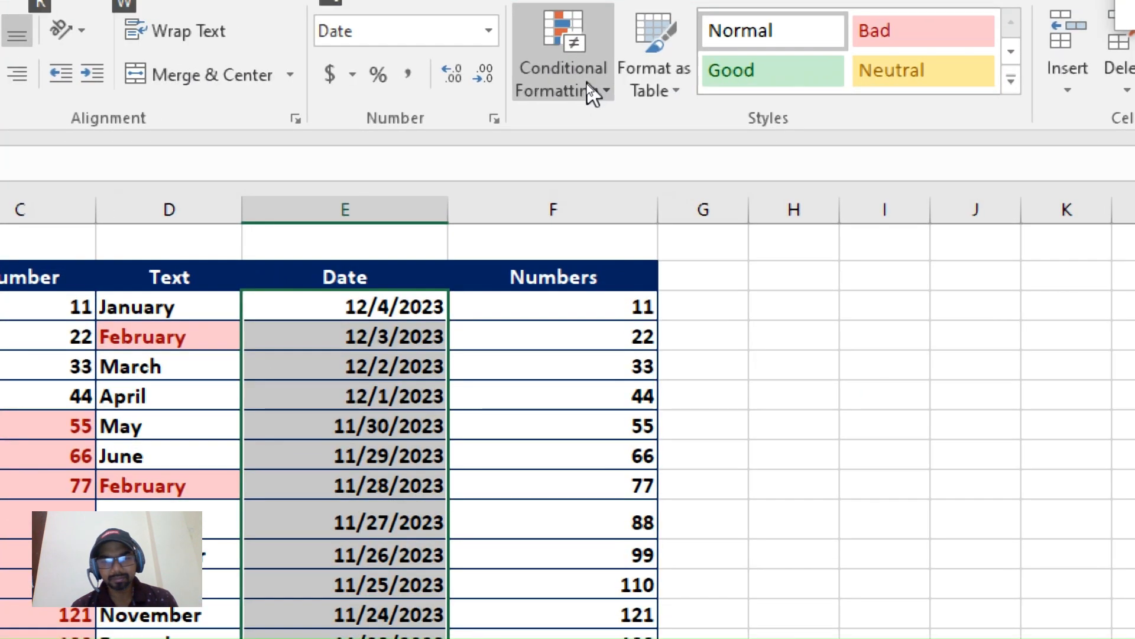
left_click(588, 86)
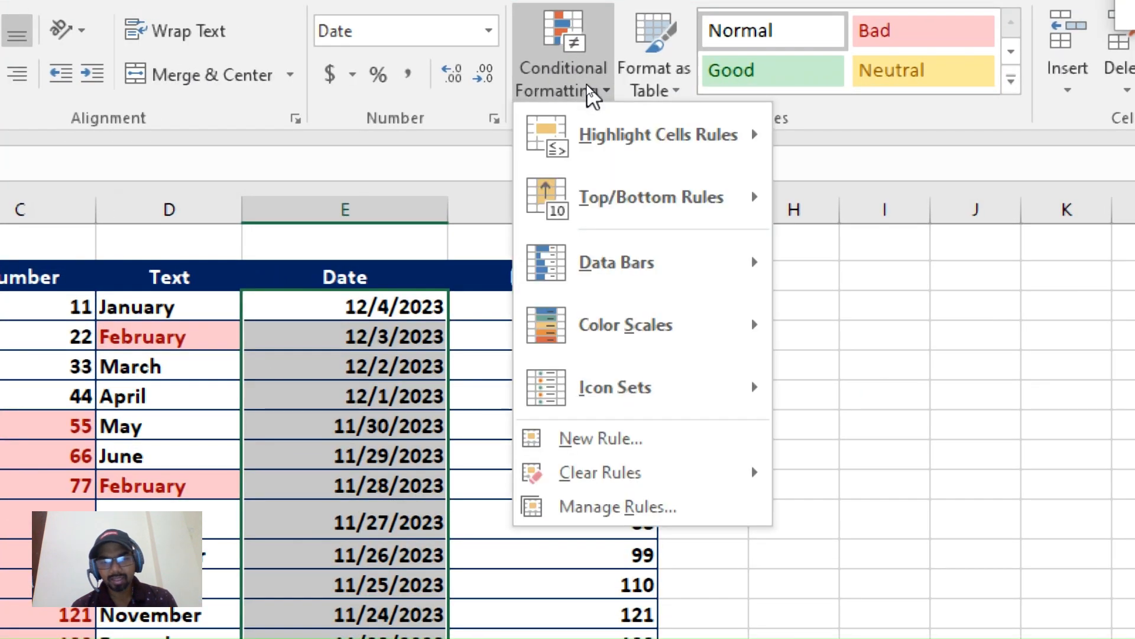
mouse_move(704, 140)
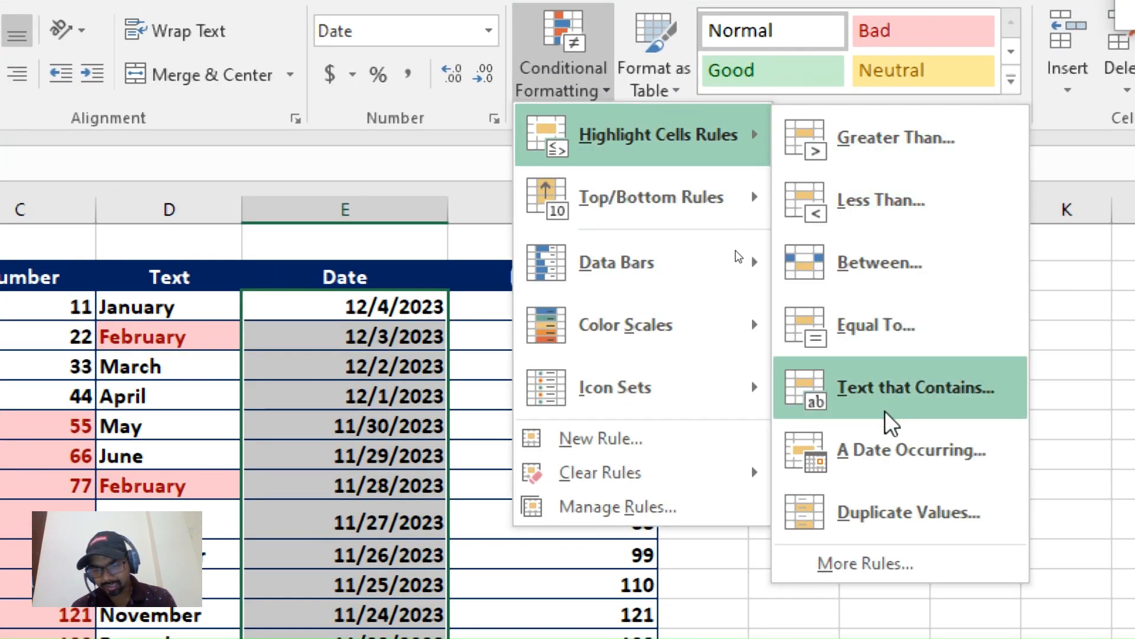
left_click(891, 473)
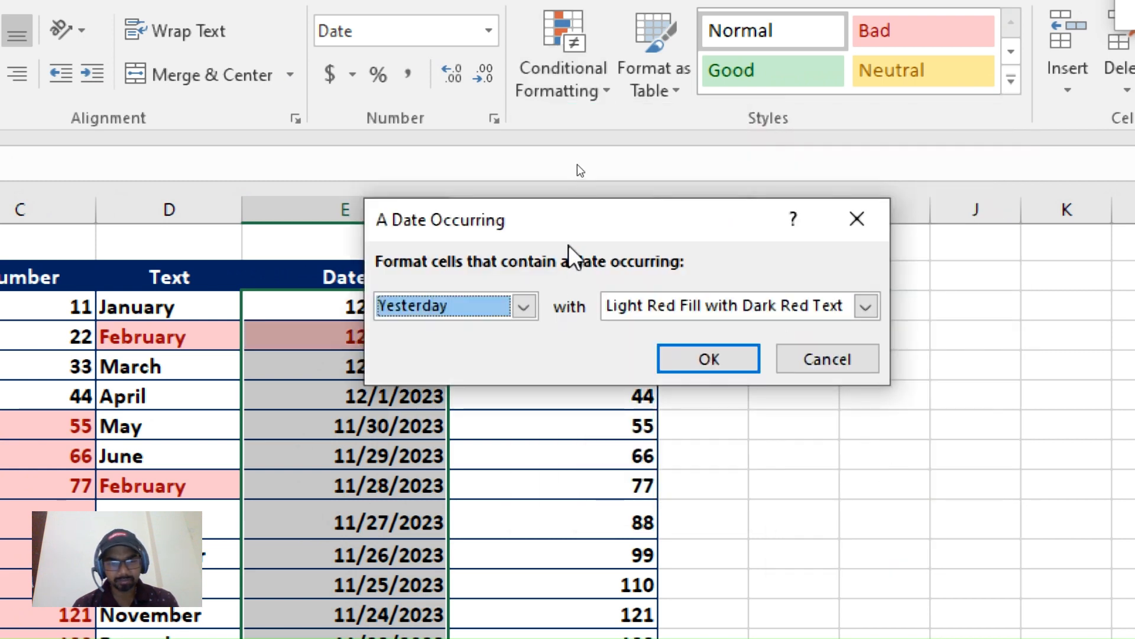
left_click_drag(603, 225, 713, 215)
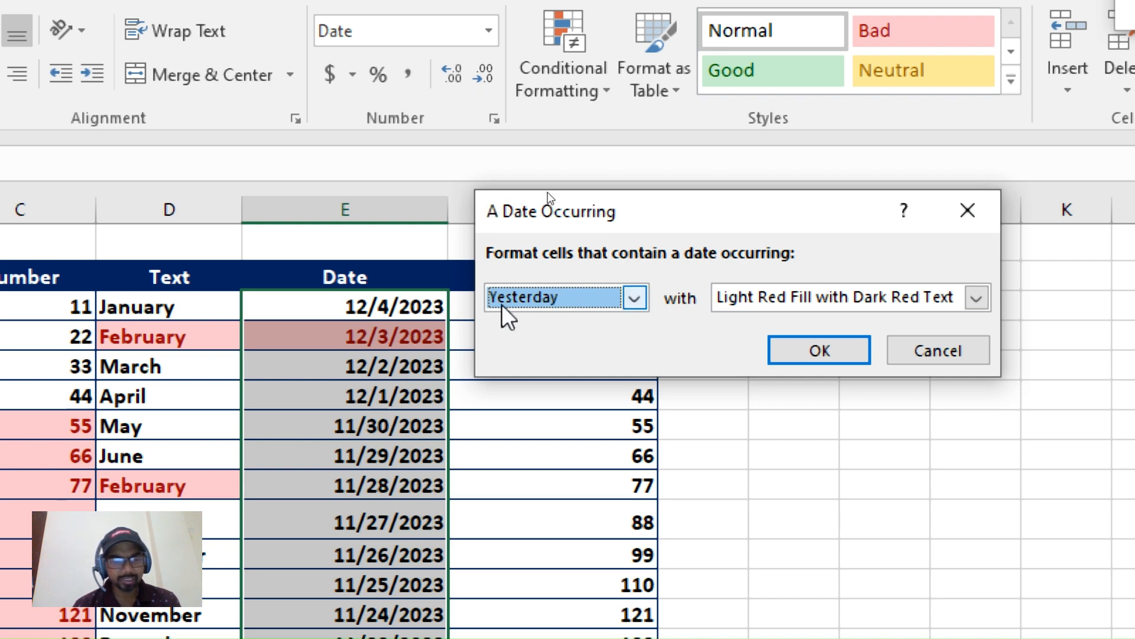
Step: Preview the date highlighting rule with the Tomorrow and In the last 7 days periods
left_click(632, 297)
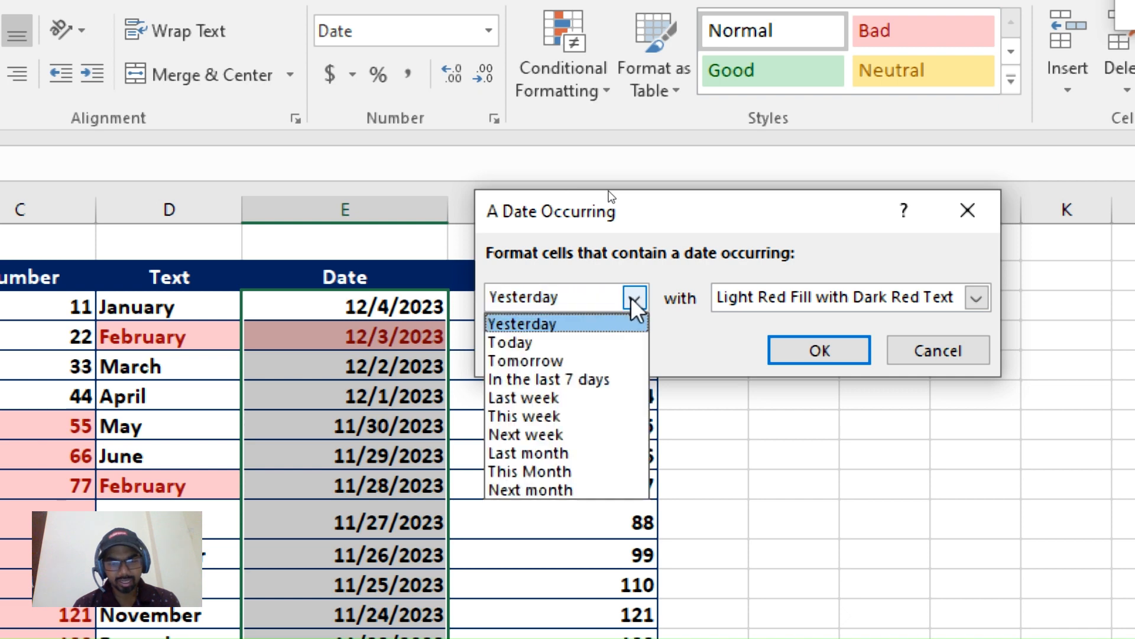
left_click(599, 360)
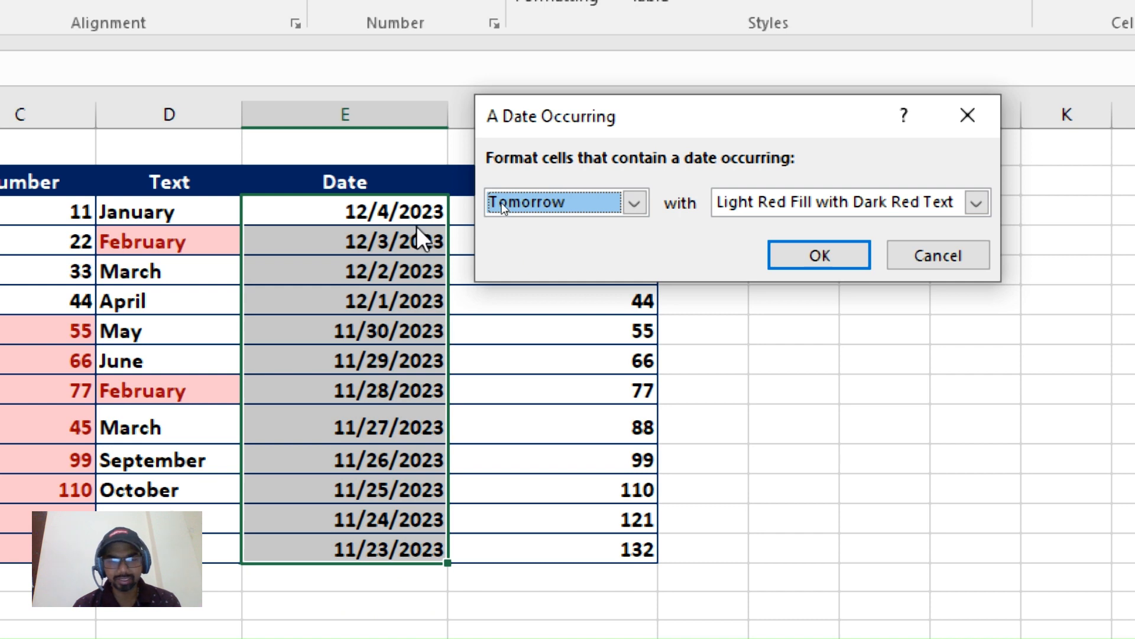
left_click(640, 203)
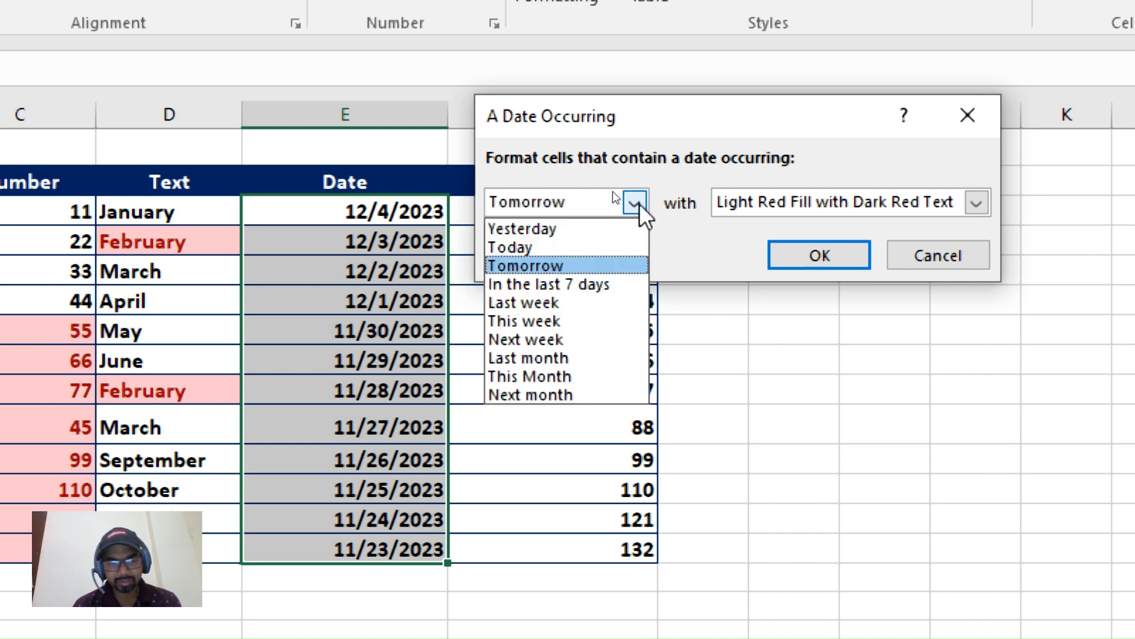
left_click(591, 283)
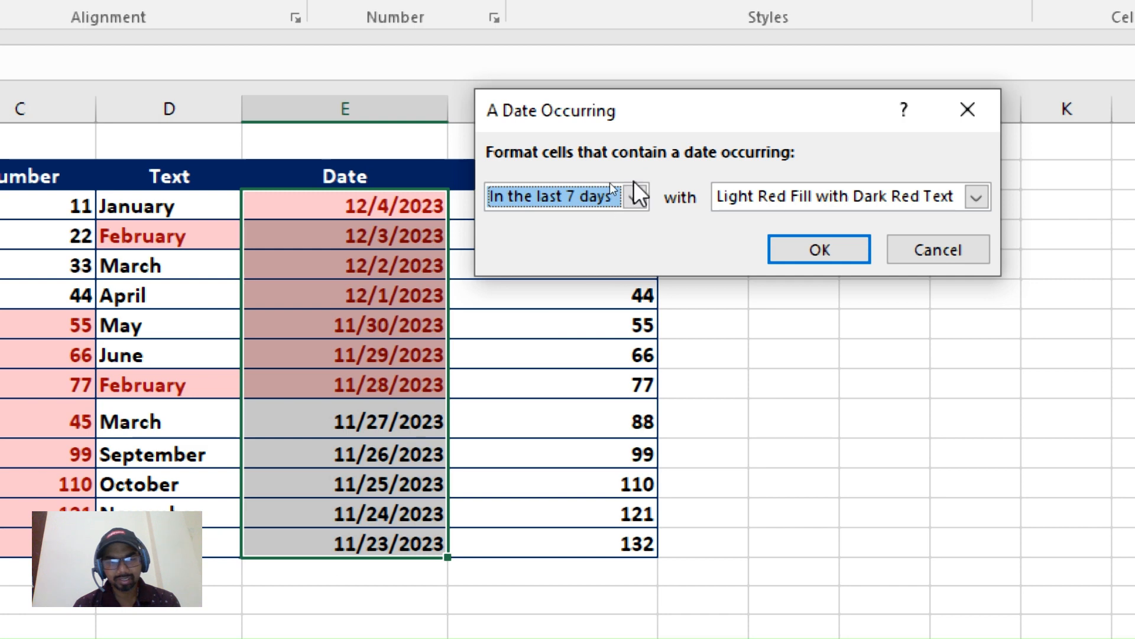
Step: Set the date rule's period to Last month and apply it with Light Red Fill with Dark Red Text
left_click(634, 197)
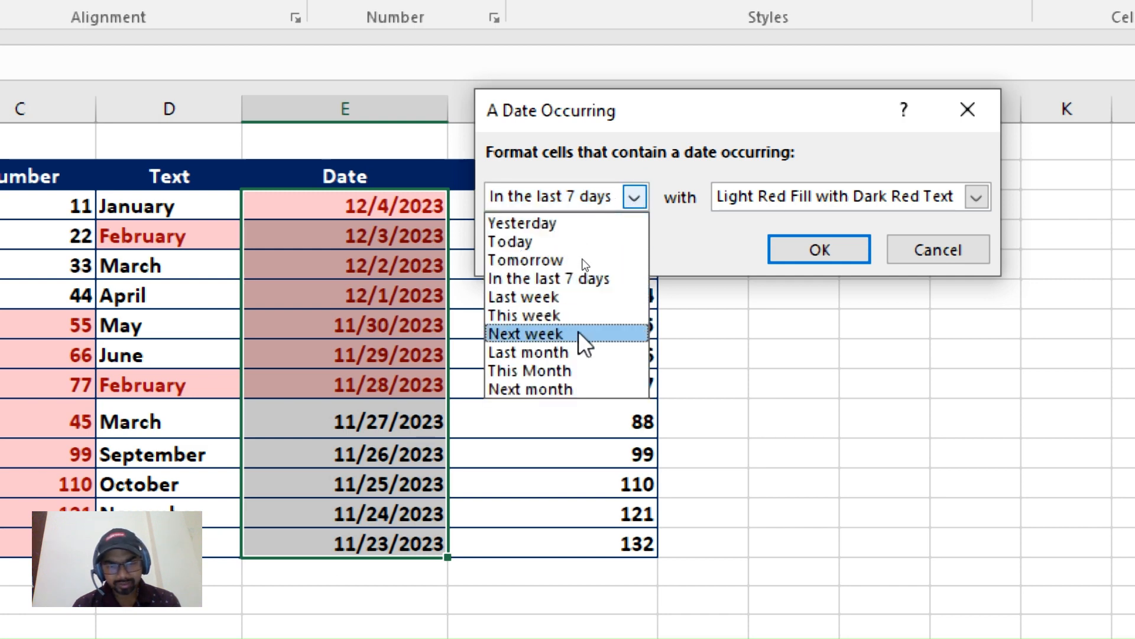
left_click(576, 353)
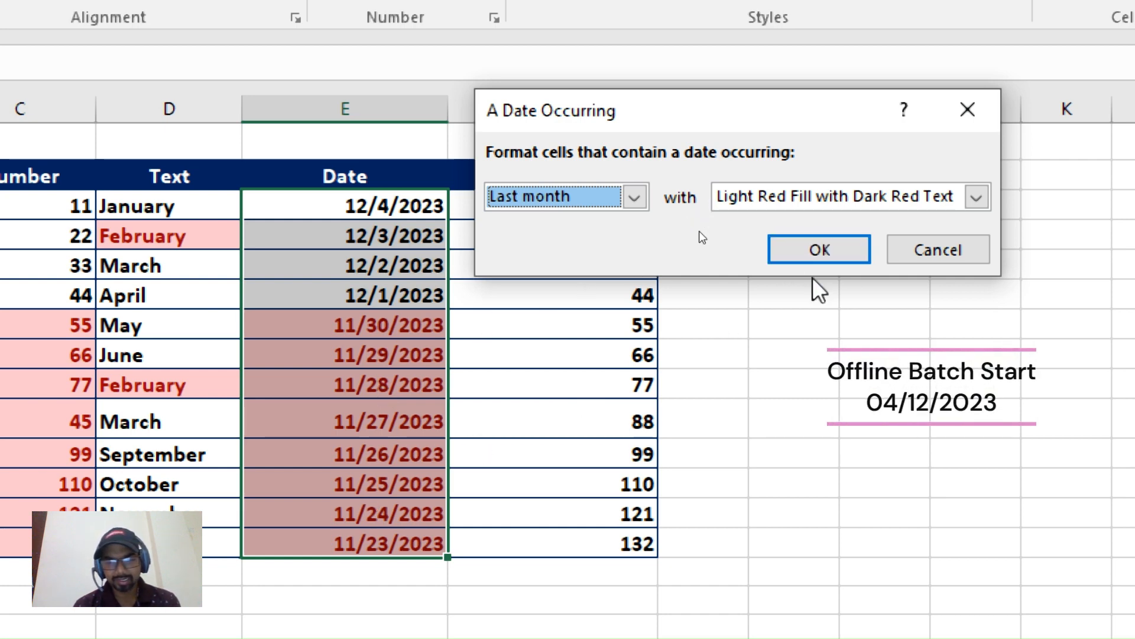
left_click(820, 253)
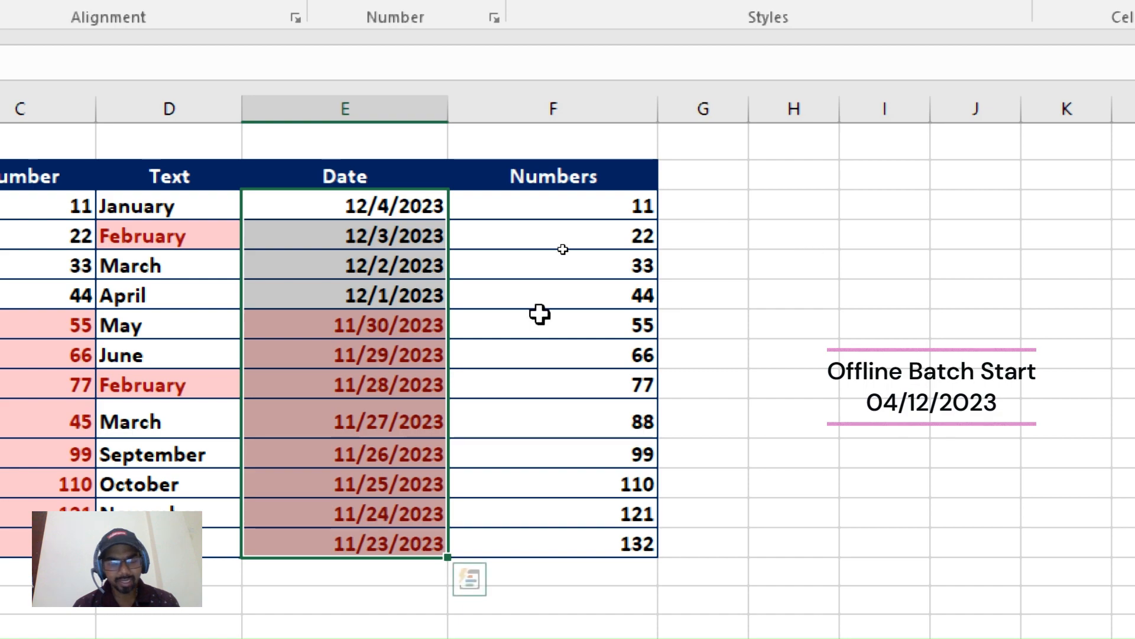
scroll(563, 210, "down", 1)
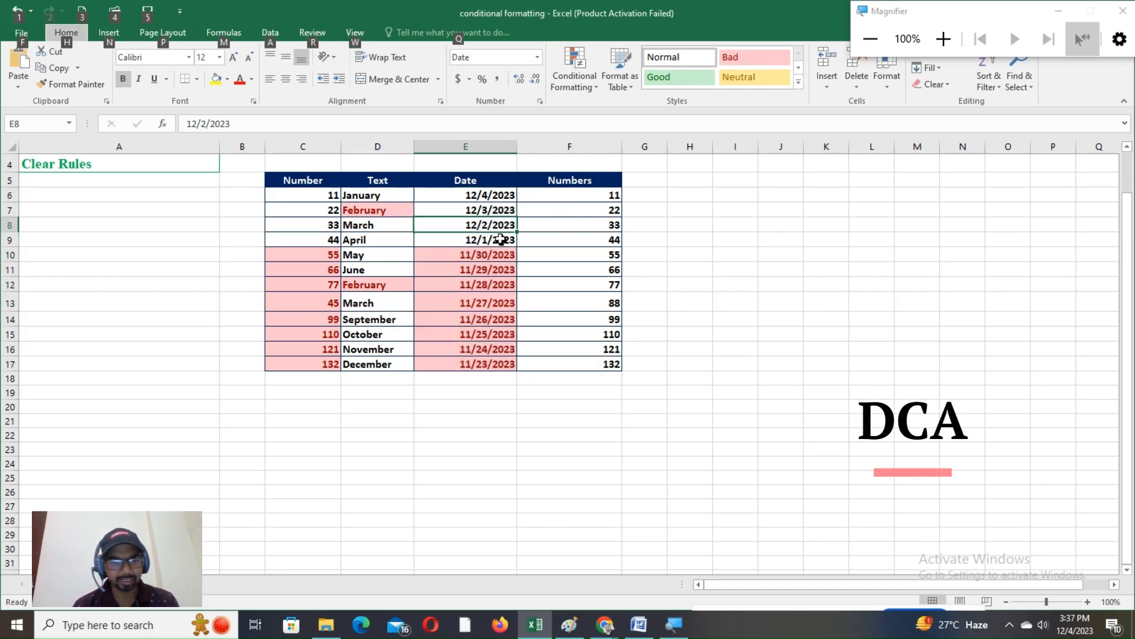
left_click_drag(491, 197, 488, 304)
left_click_drag(338, 225, 322, 318)
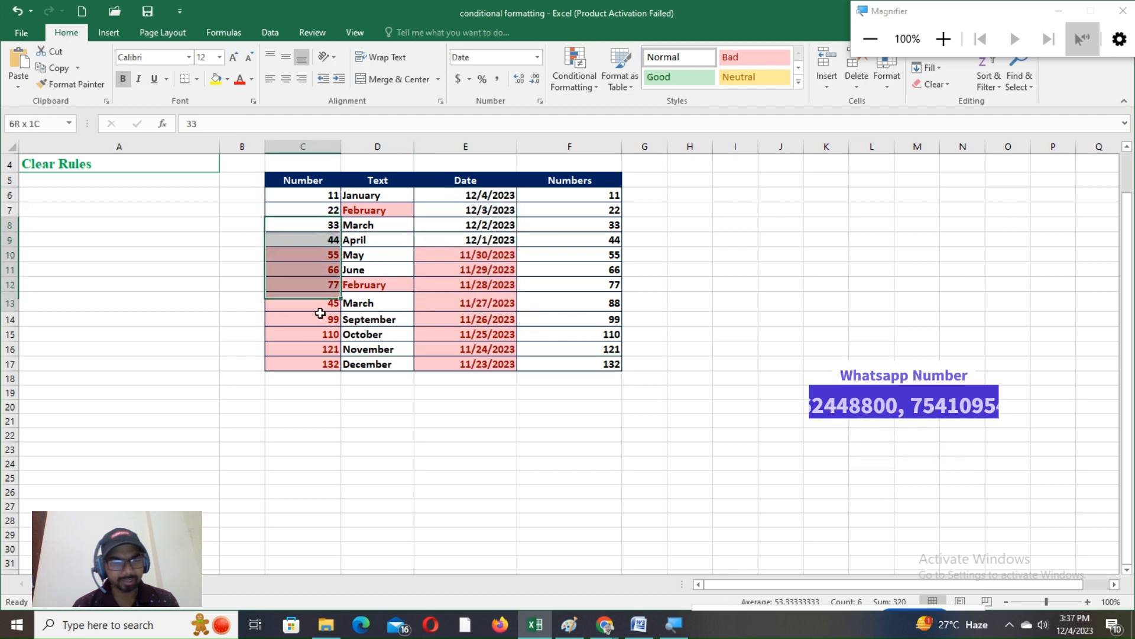
left_click(313, 251)
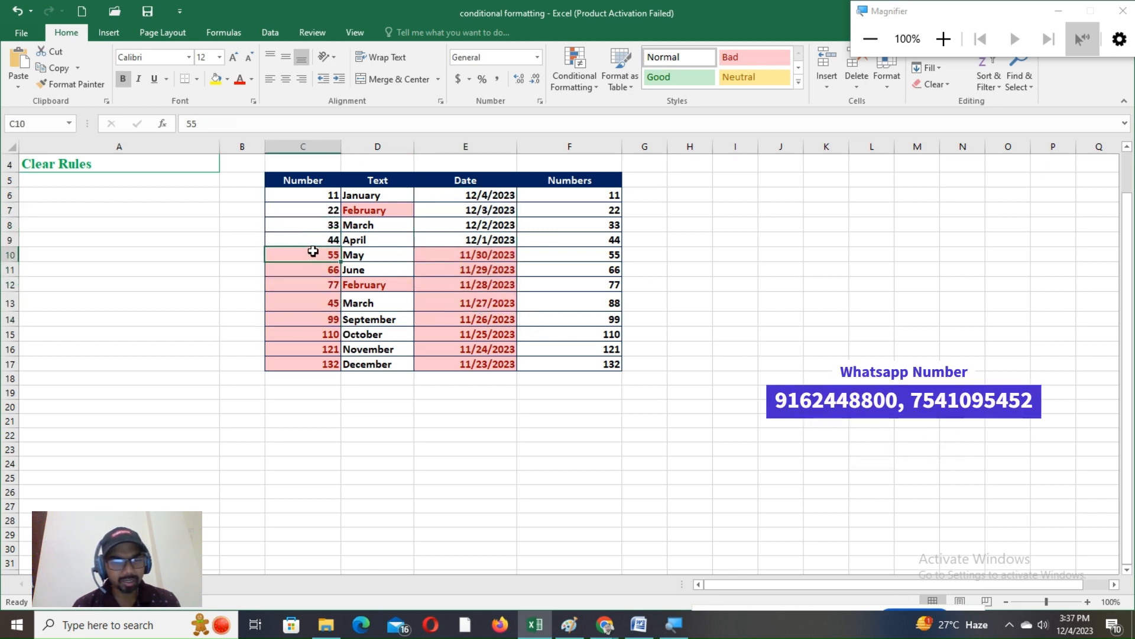
Step: Clear the conditional formatting rules from the selected Number column cells C6:C17
left_click_drag(314, 195, 313, 364)
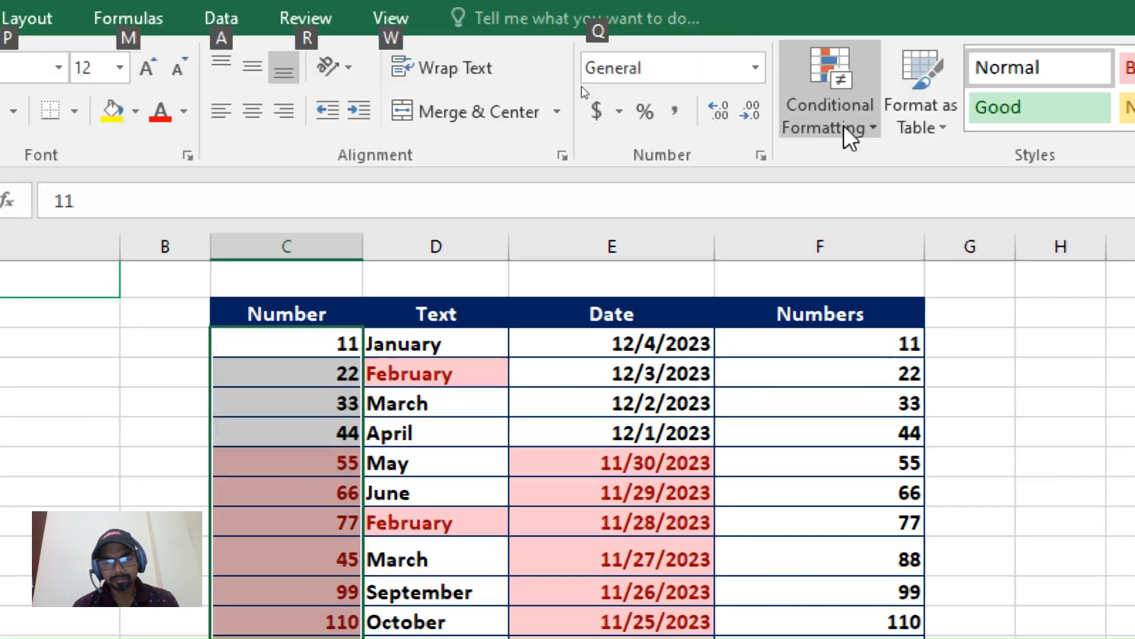
left_click(583, 88)
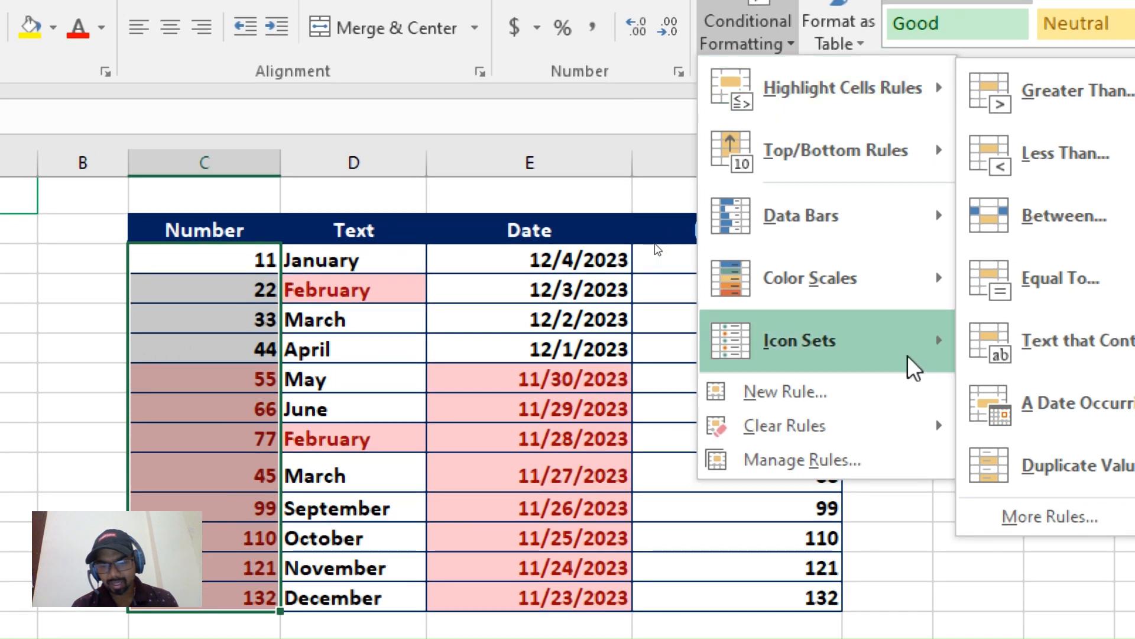
mouse_move(892, 431)
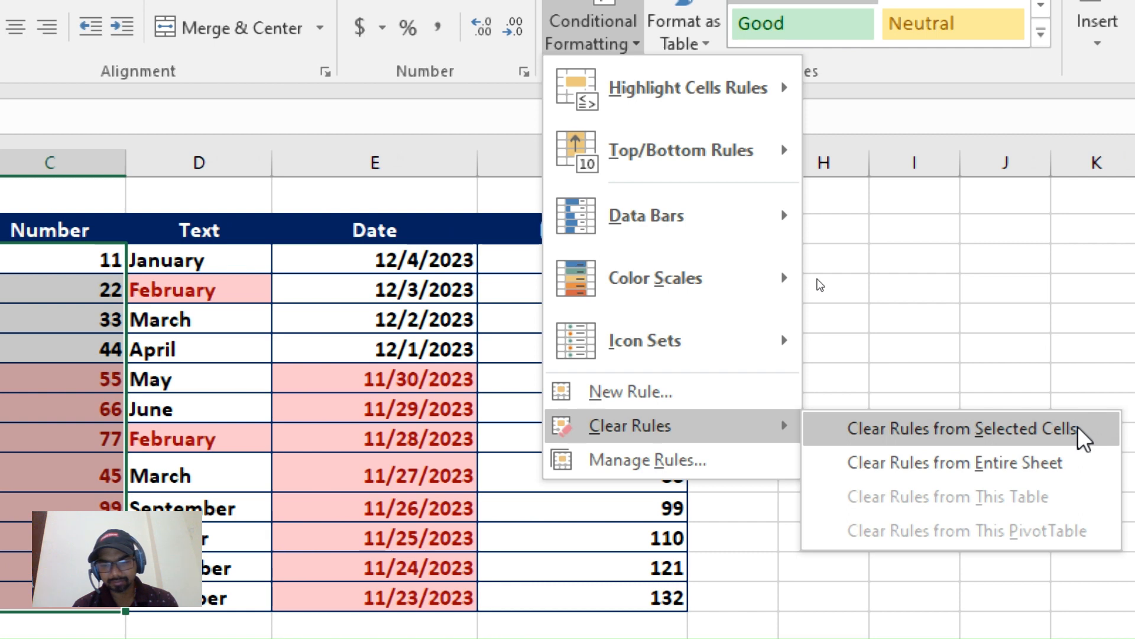
left_click(1078, 426)
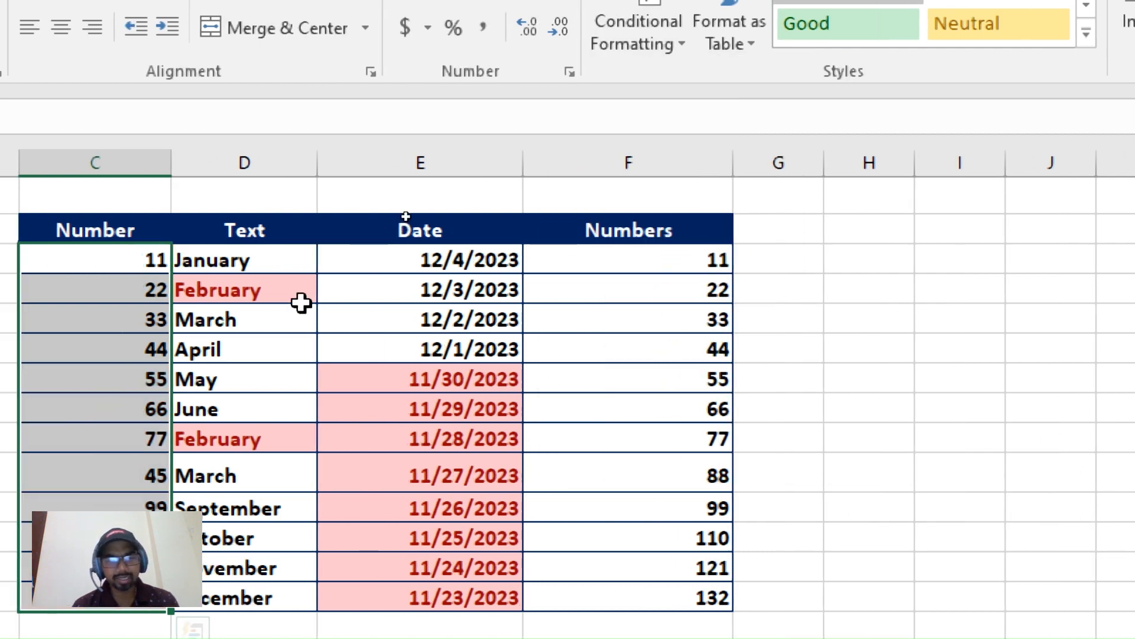
Step: Clear the conditional formatting rules from the entire sheet
left_click(373, 400)
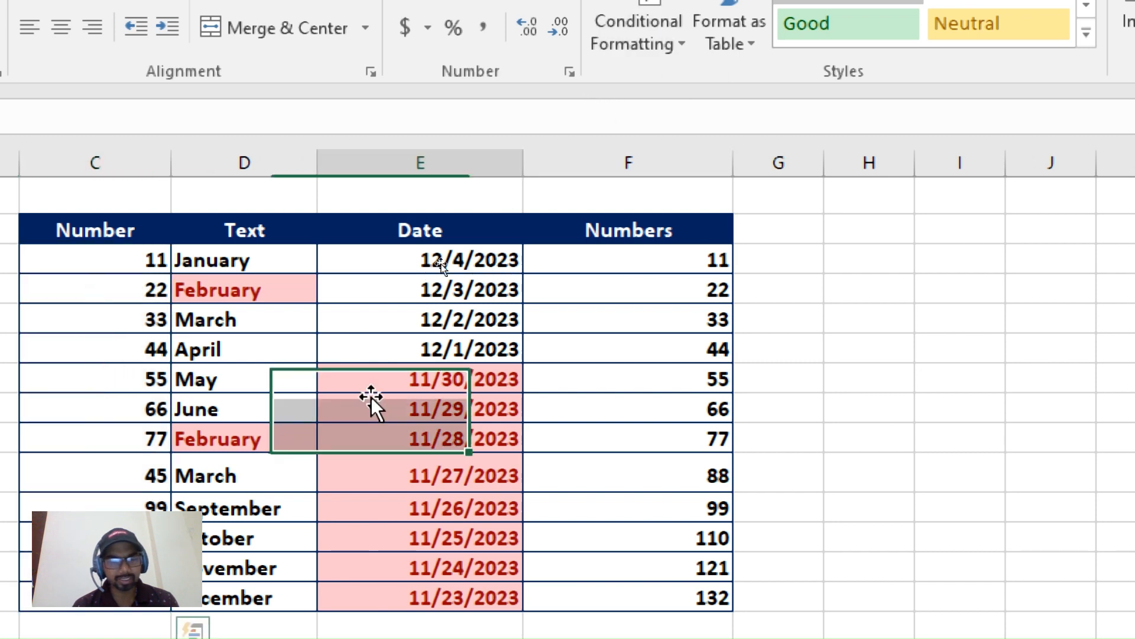
left_click(646, 36)
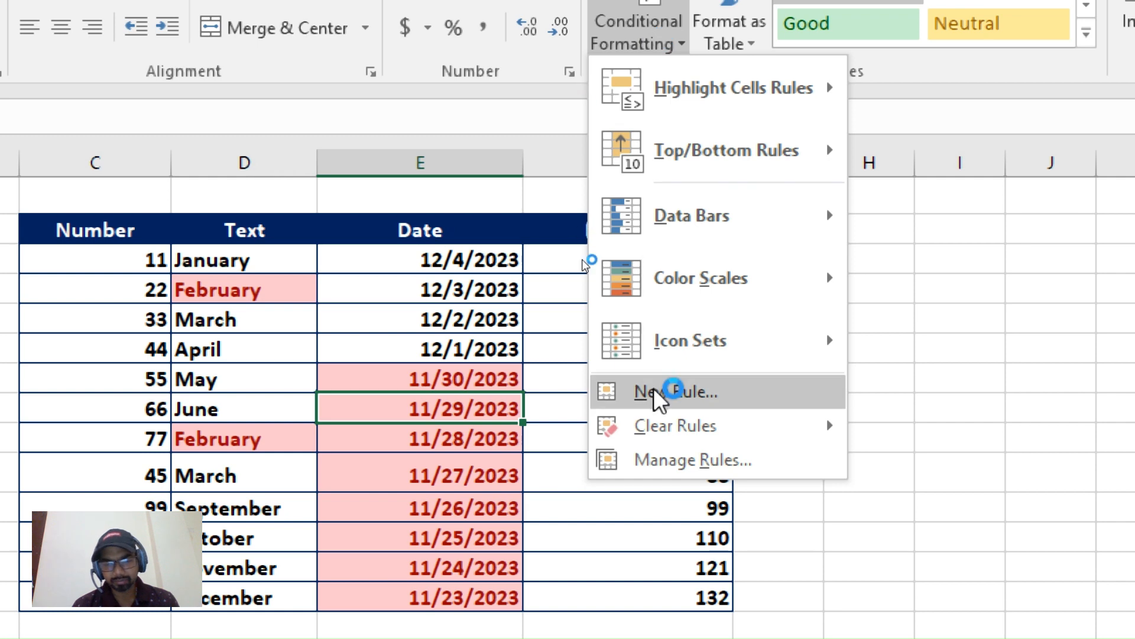
mouse_move(698, 435)
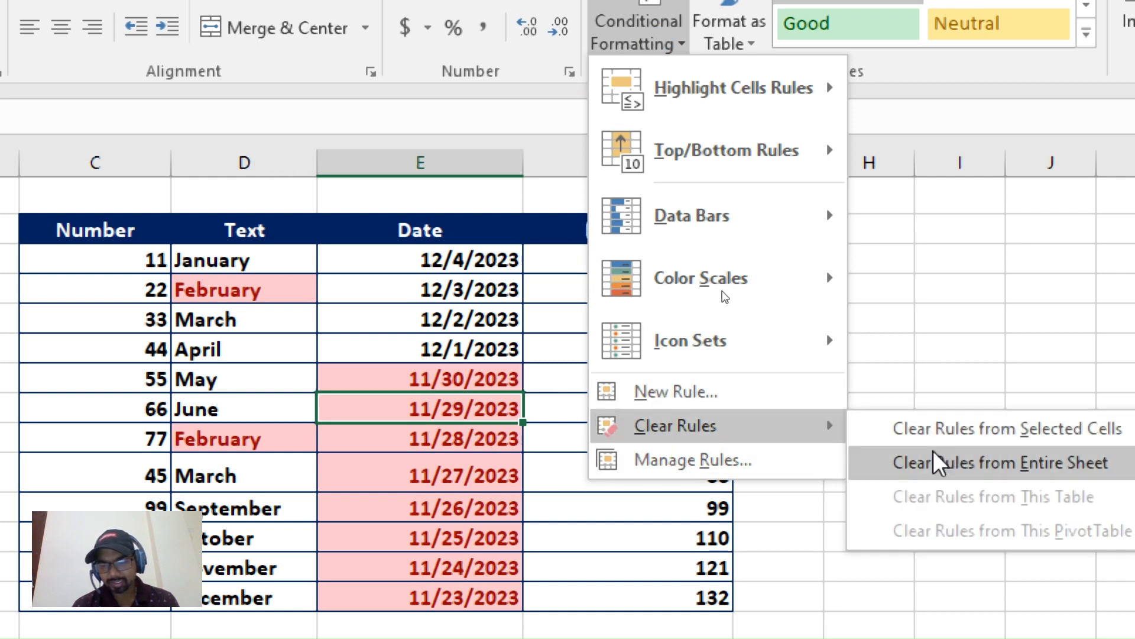
left_click(970, 463)
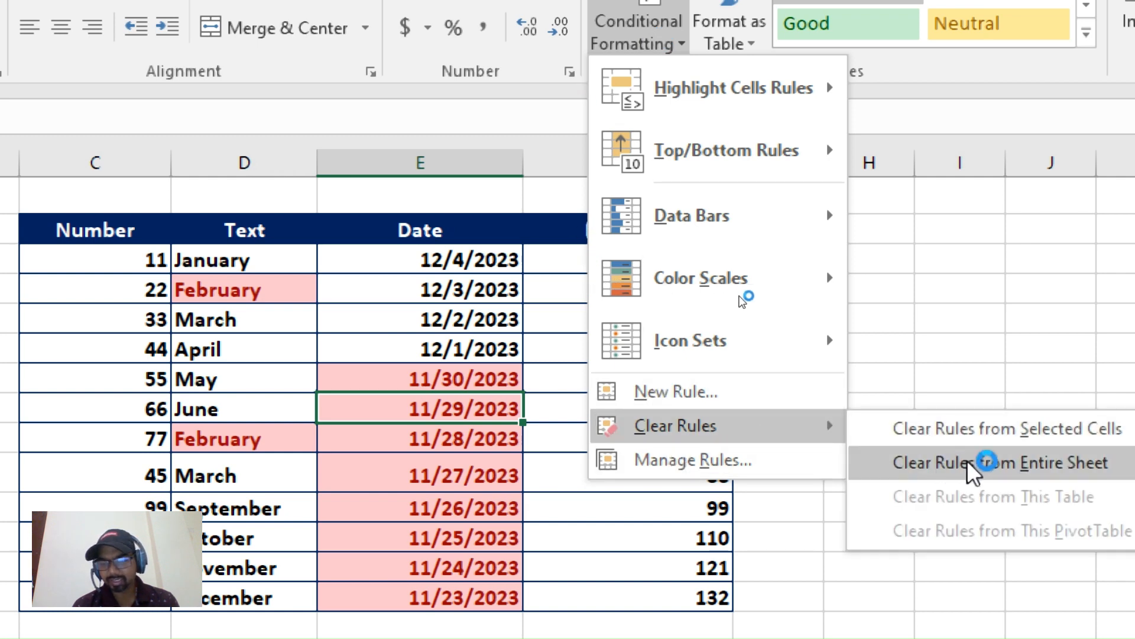
left_click(1026, 464)
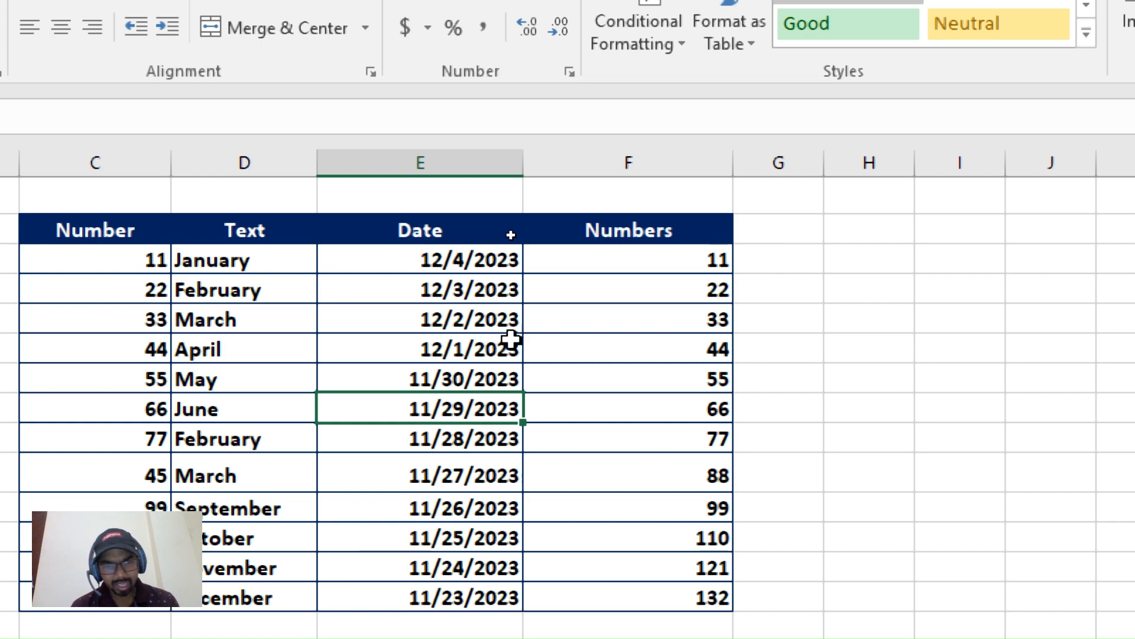
key("super+minus")
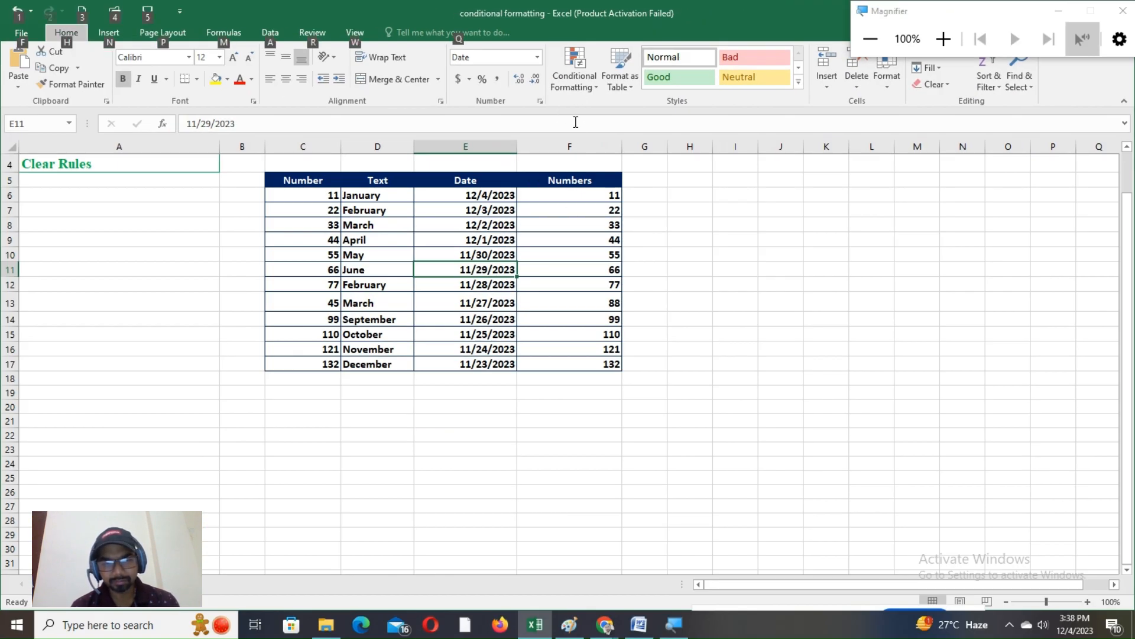
key("super+plus")
left_click(579, 84)
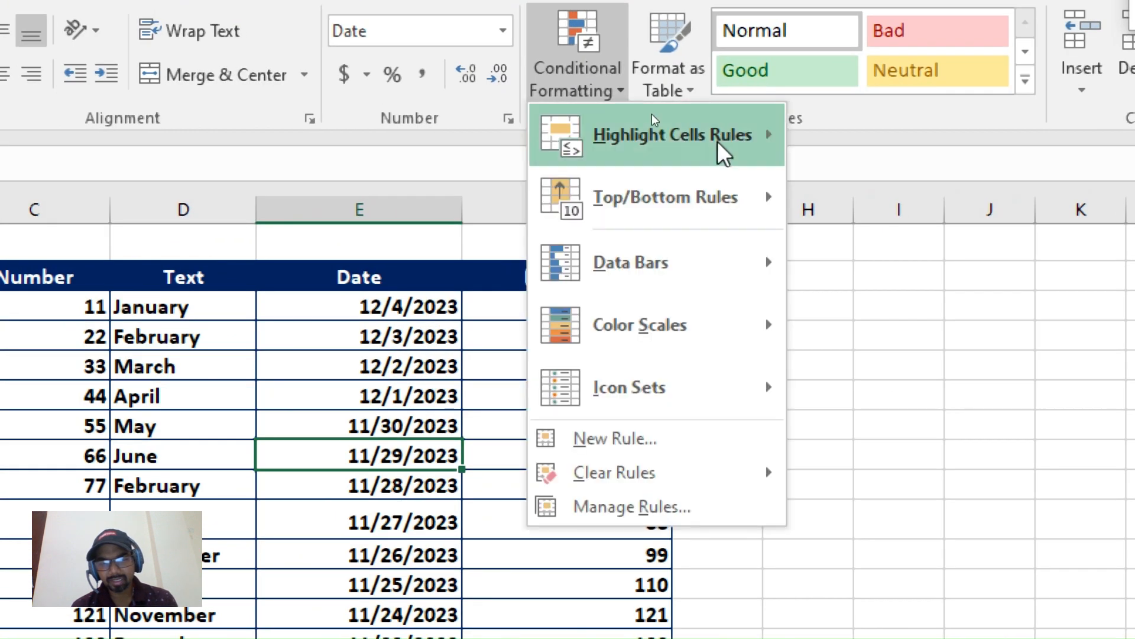
mouse_move(772, 136)
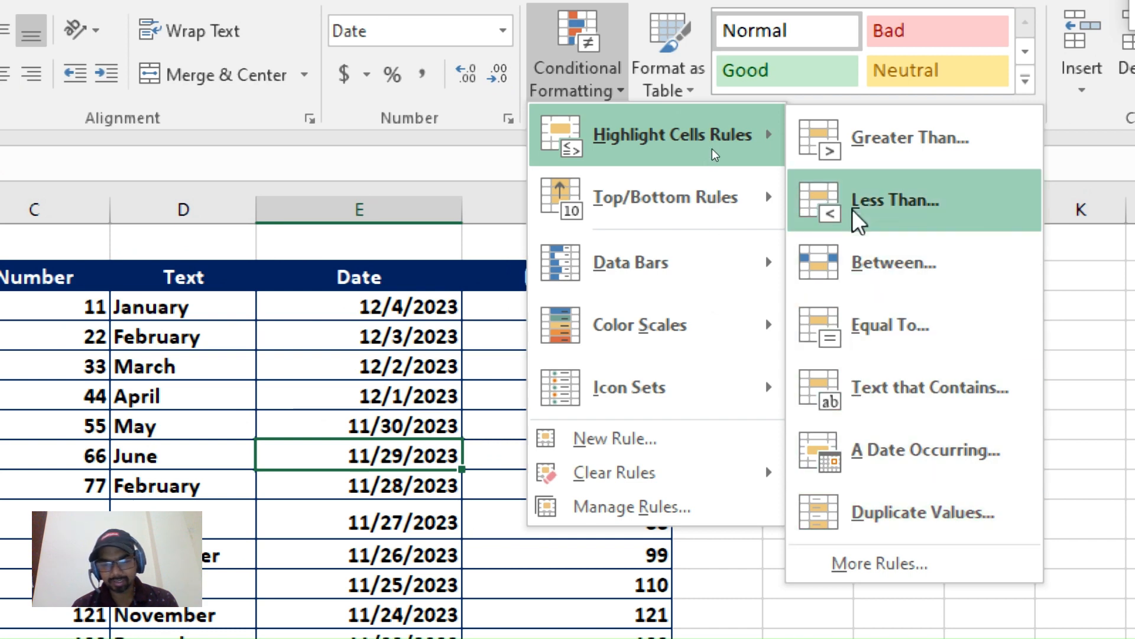
left_click(299, 314)
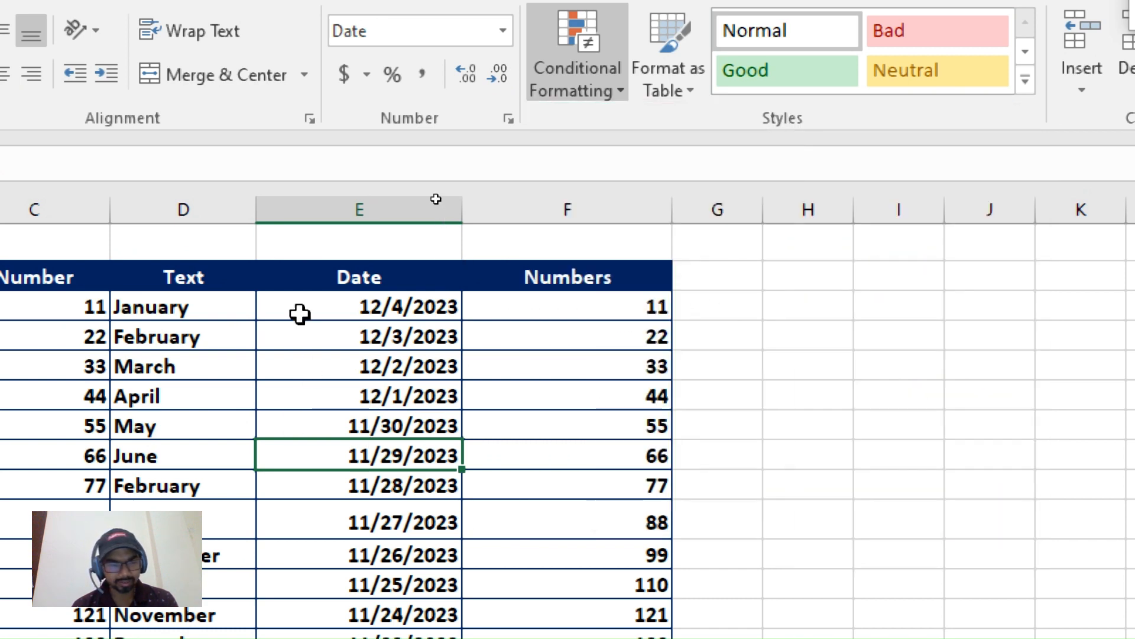
Step: Start a Duplicate Values highlighting rule on the Text column cells D6:D17
left_click(167, 302)
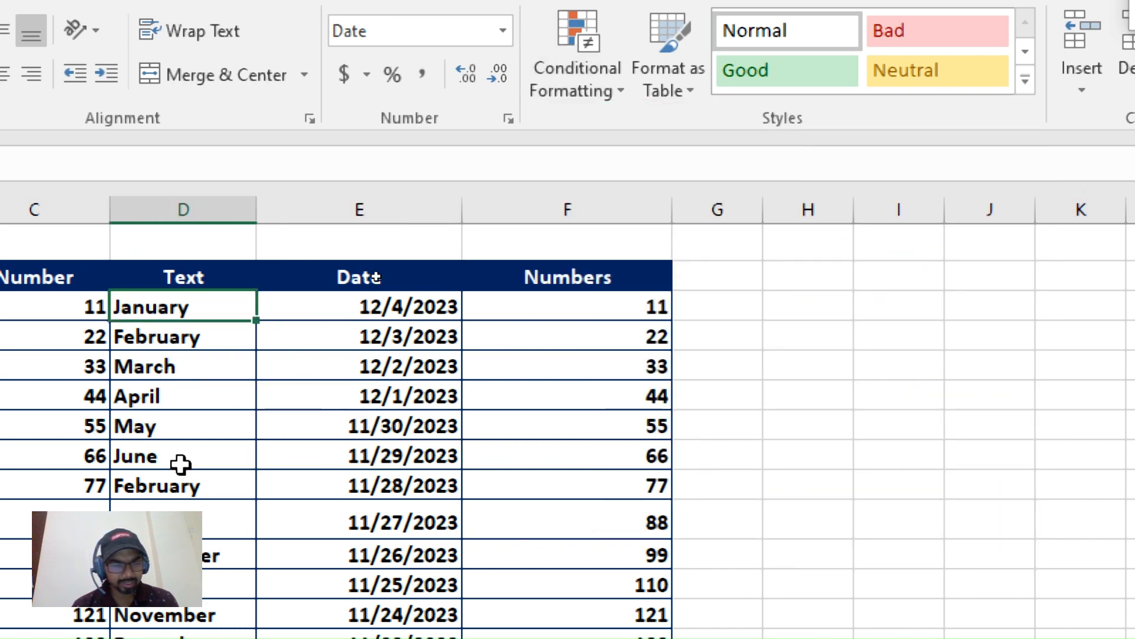
left_click(230, 582, "shift")
key("shift+Down")
key("shift+Down")
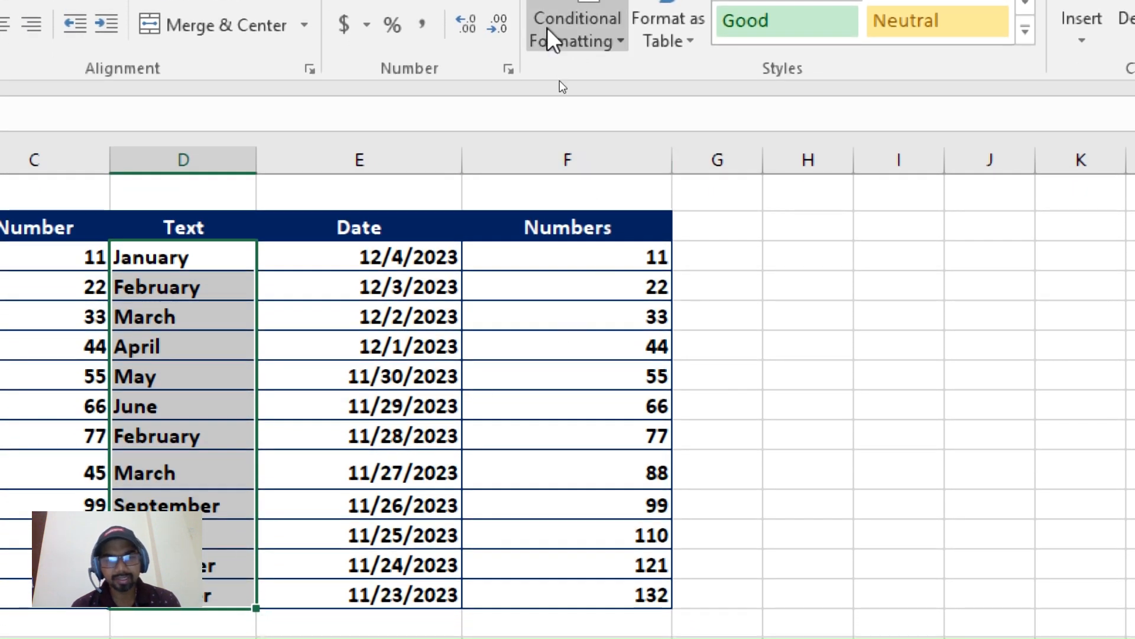
left_click(567, 27)
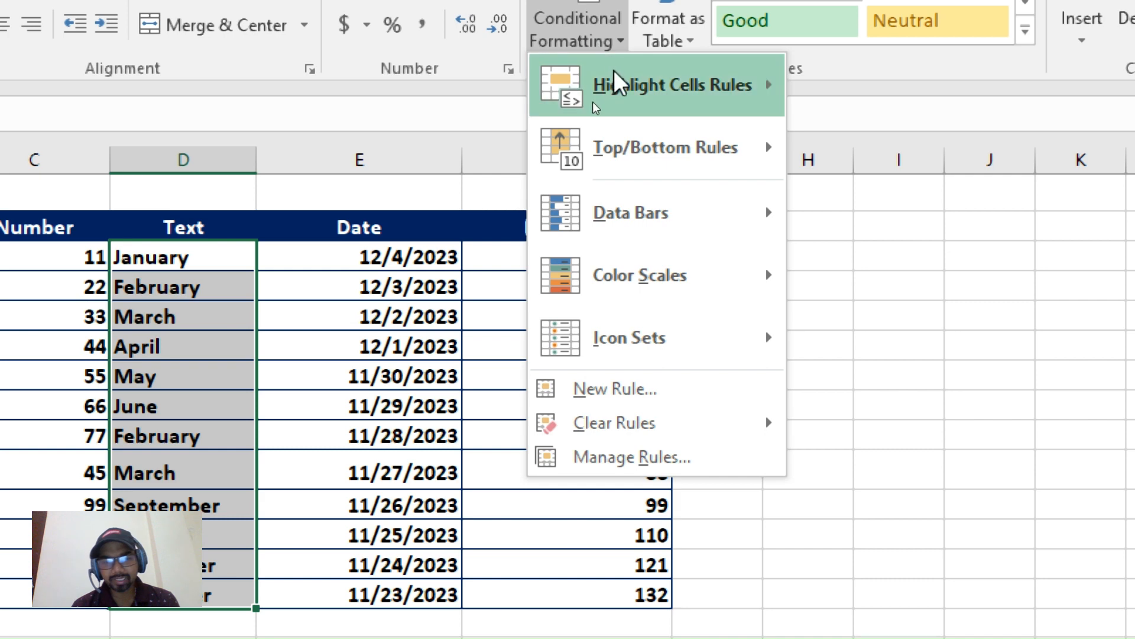
mouse_move(750, 77)
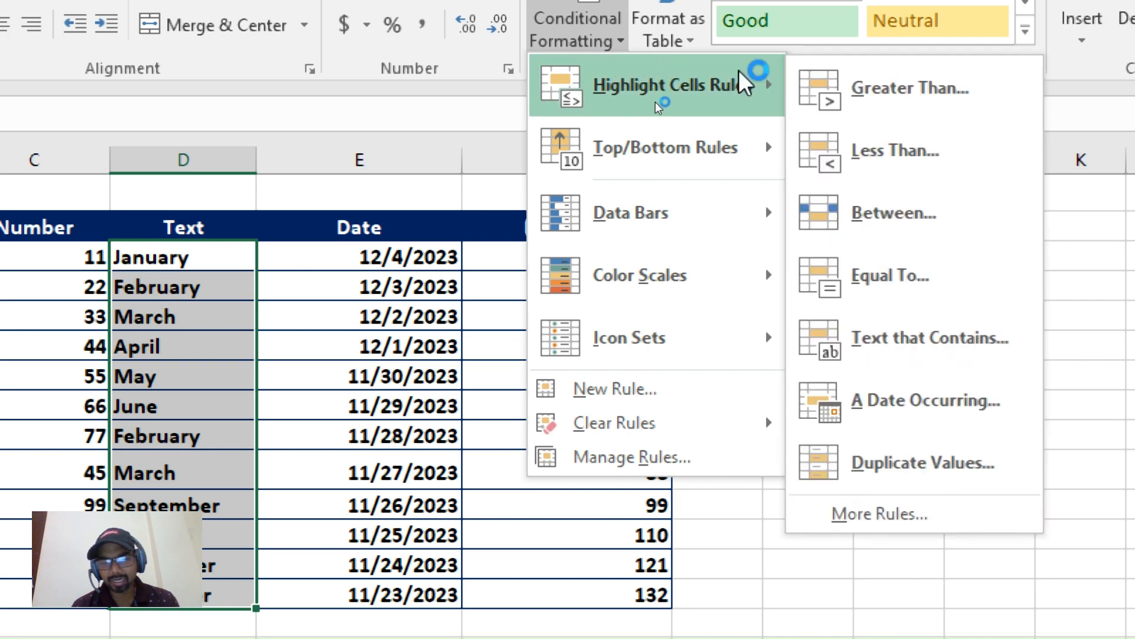
left_click(851, 482)
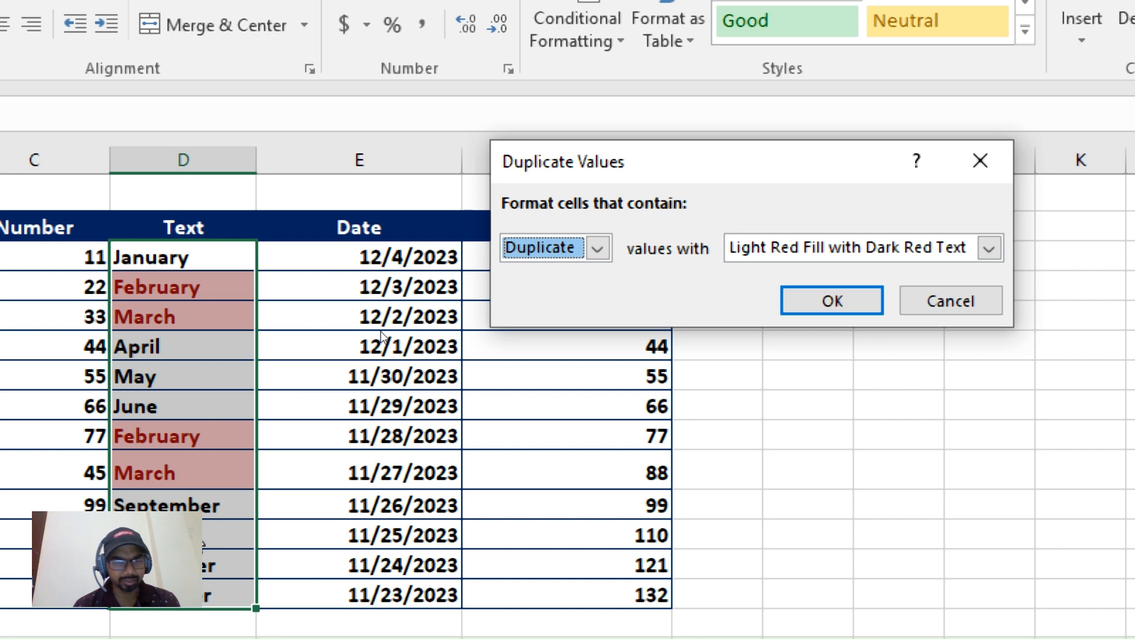
Step: Switch the rule to Unique values and apply it with Light Red Fill with Dark Red Text
left_click(598, 247)
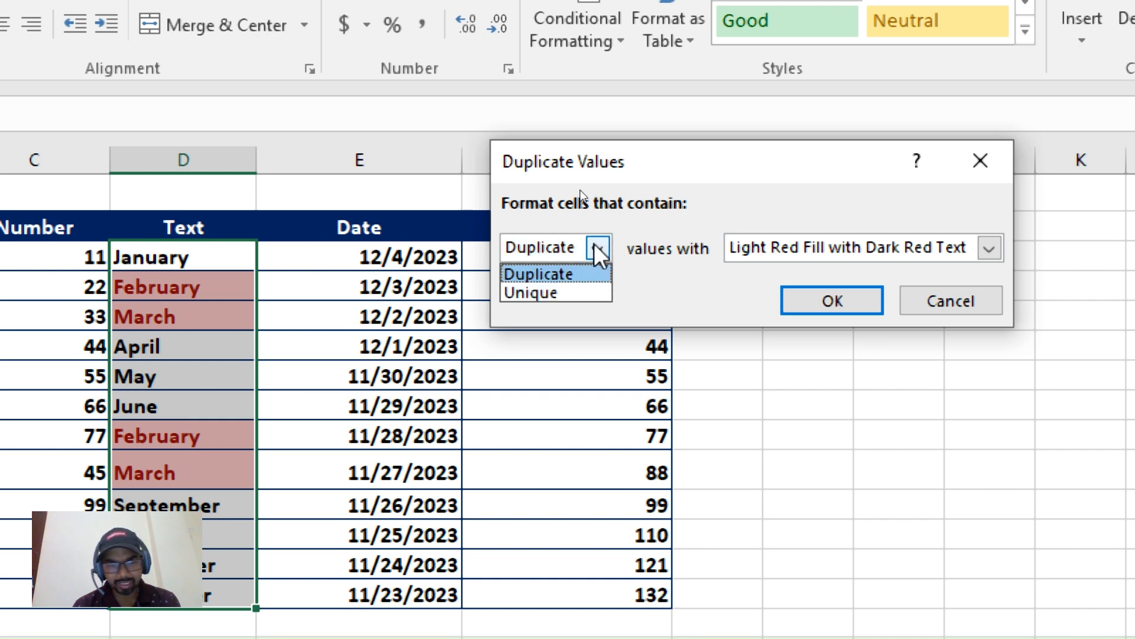
left_click(559, 293)
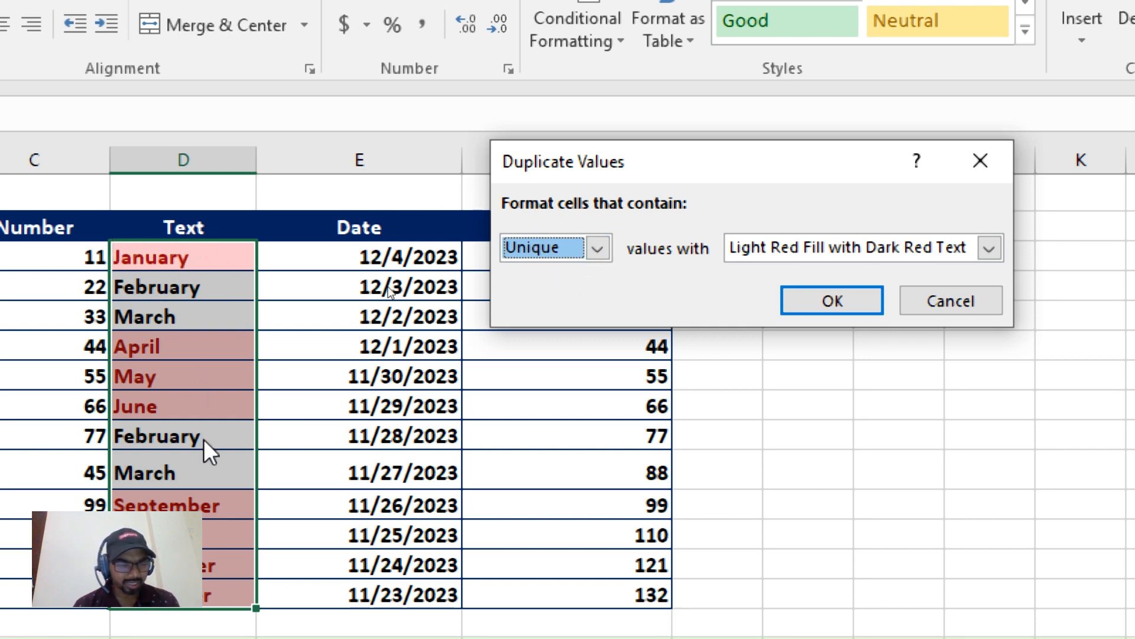
left_click(864, 308)
left_click(264, 382)
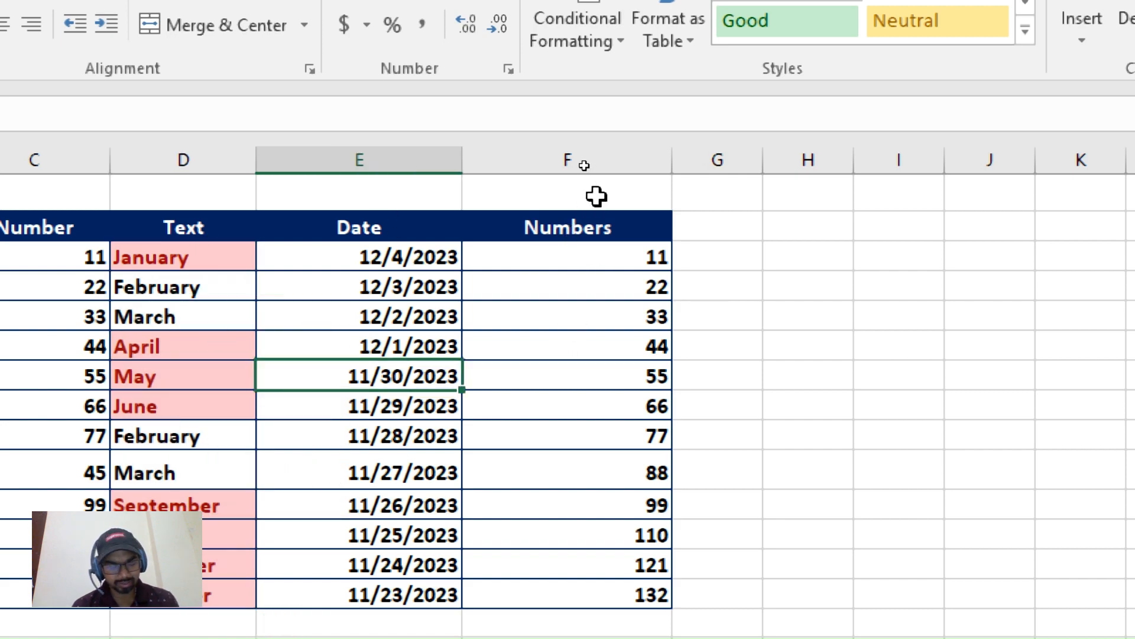
key("super+minus")
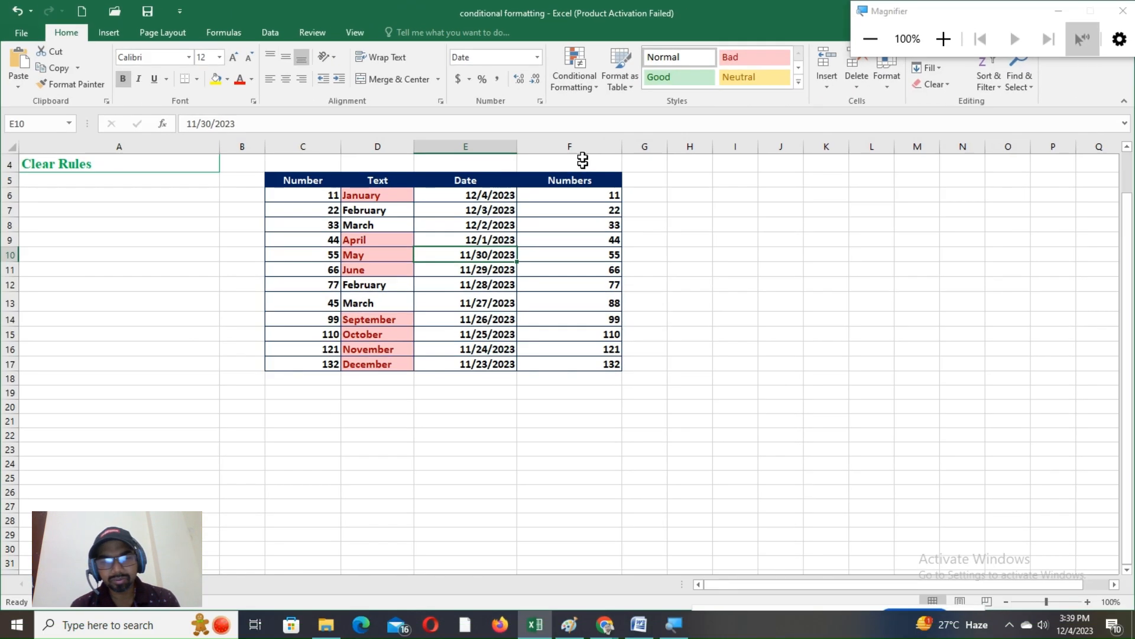
left_click(576, 77)
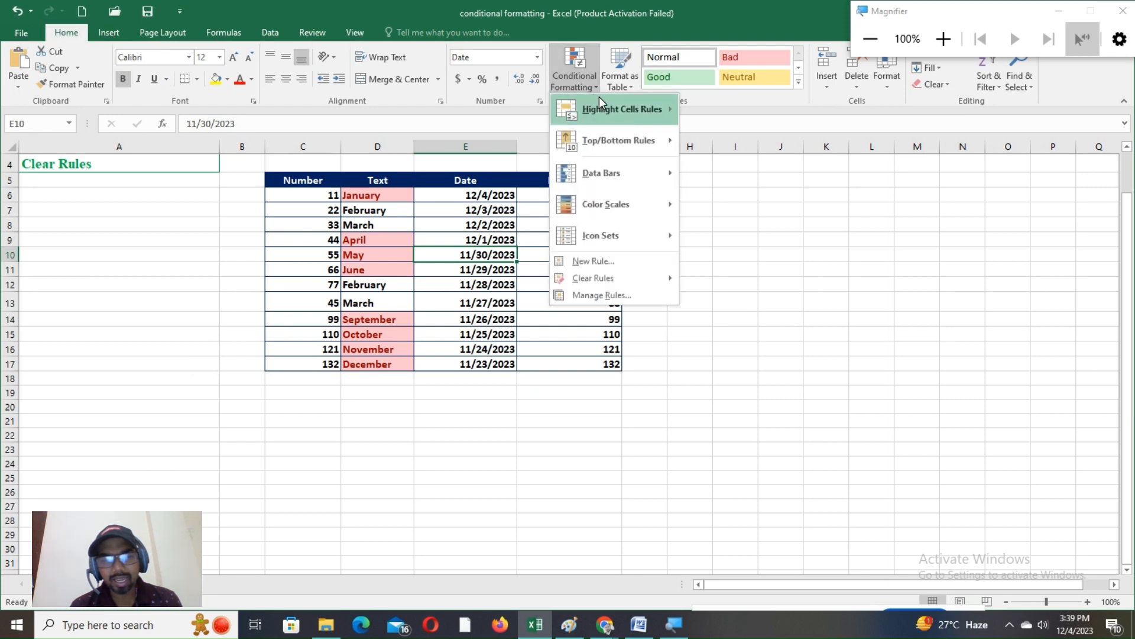
mouse_move(609, 103)
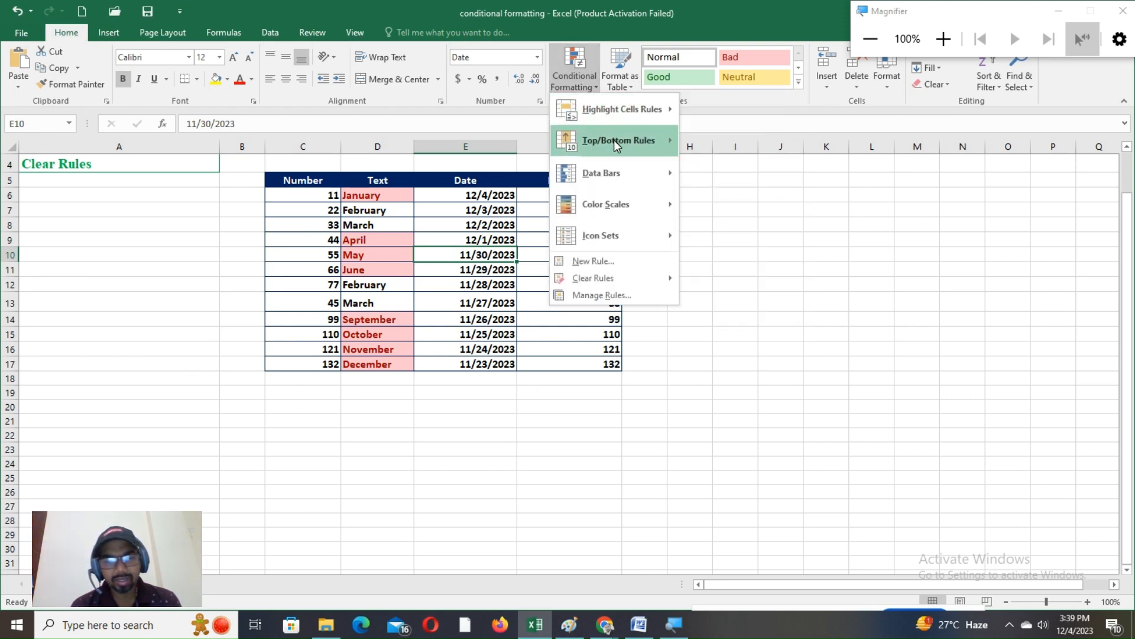
mouse_move(618, 144)
left_click(858, 234)
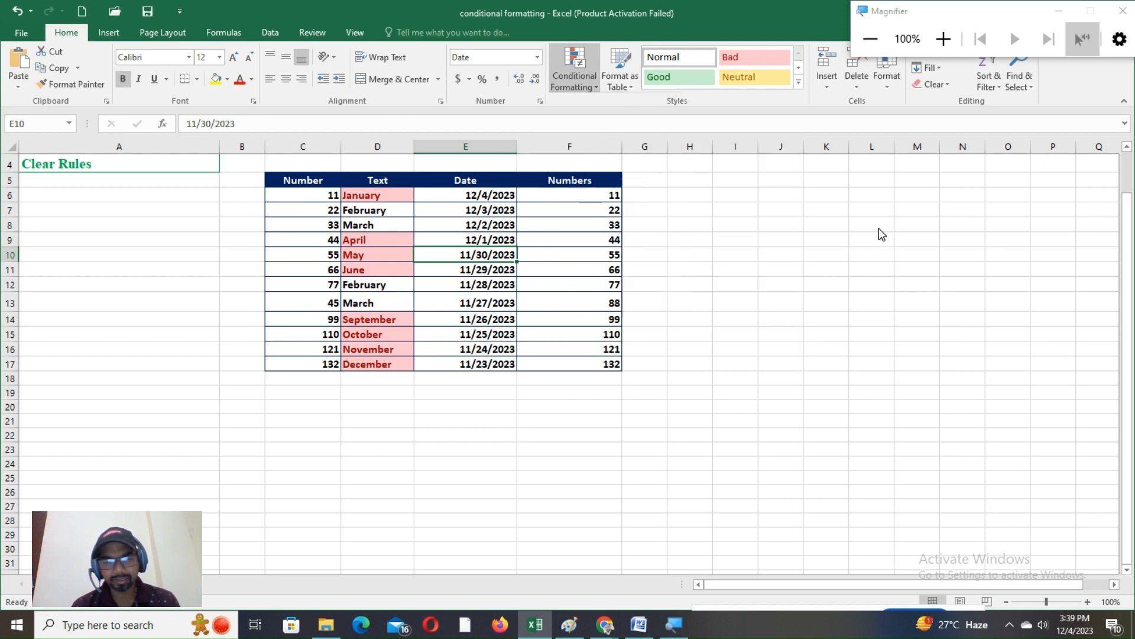
Step: Start a Top 10 Items rule on the Numbers column cells F6:F17 and move its dialog clear of the column
left_click_drag(600, 201, 593, 365)
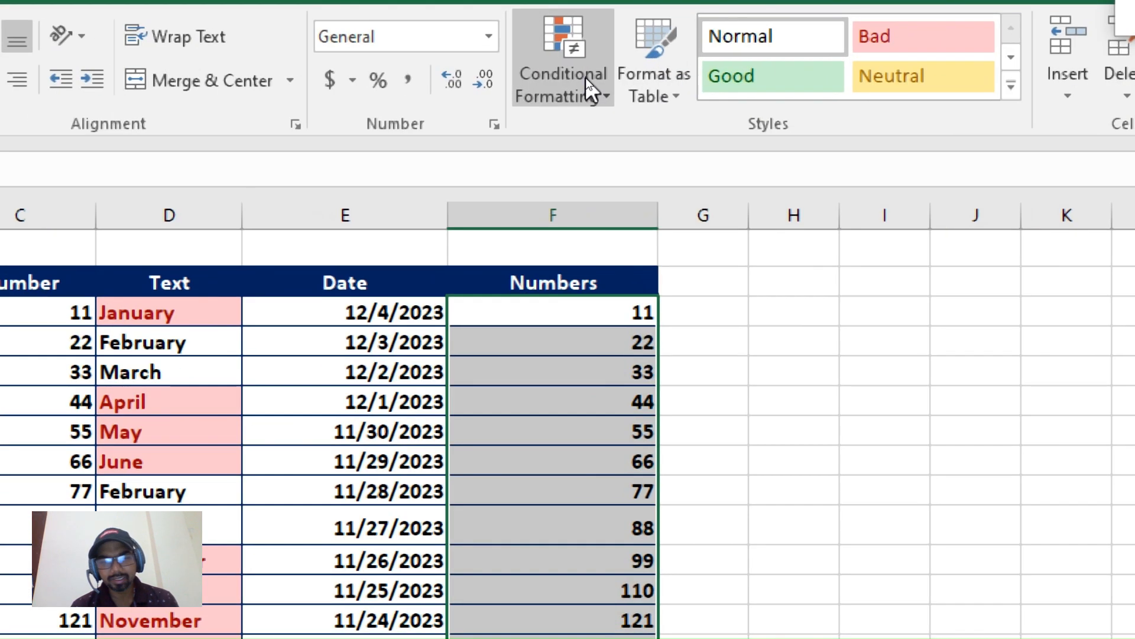
left_click(588, 81)
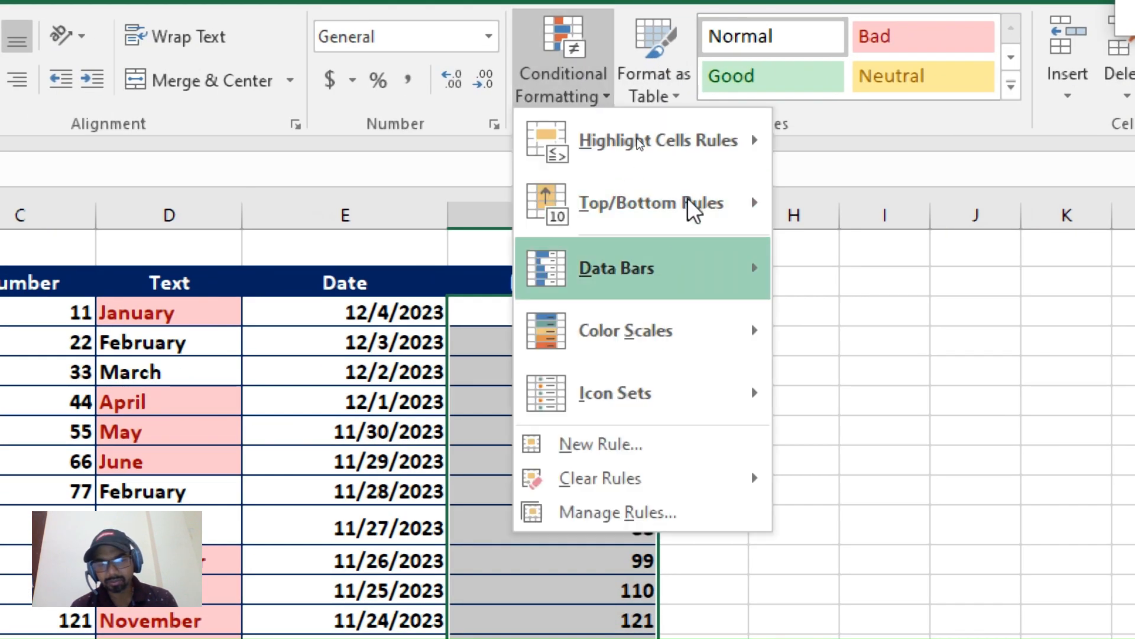
mouse_move(726, 202)
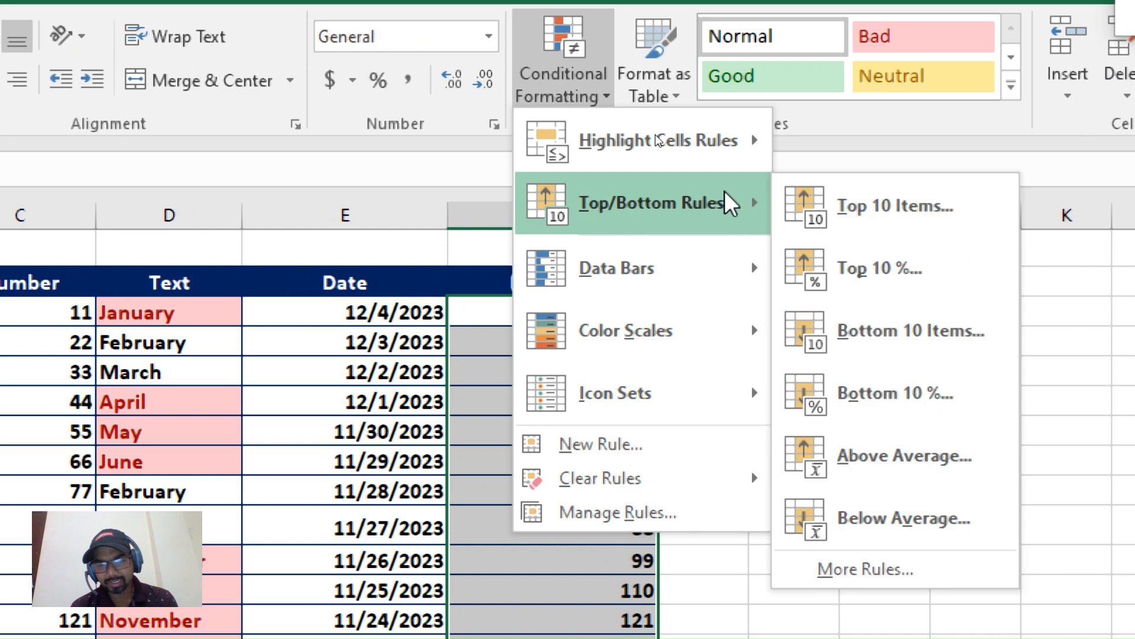
left_click(877, 227)
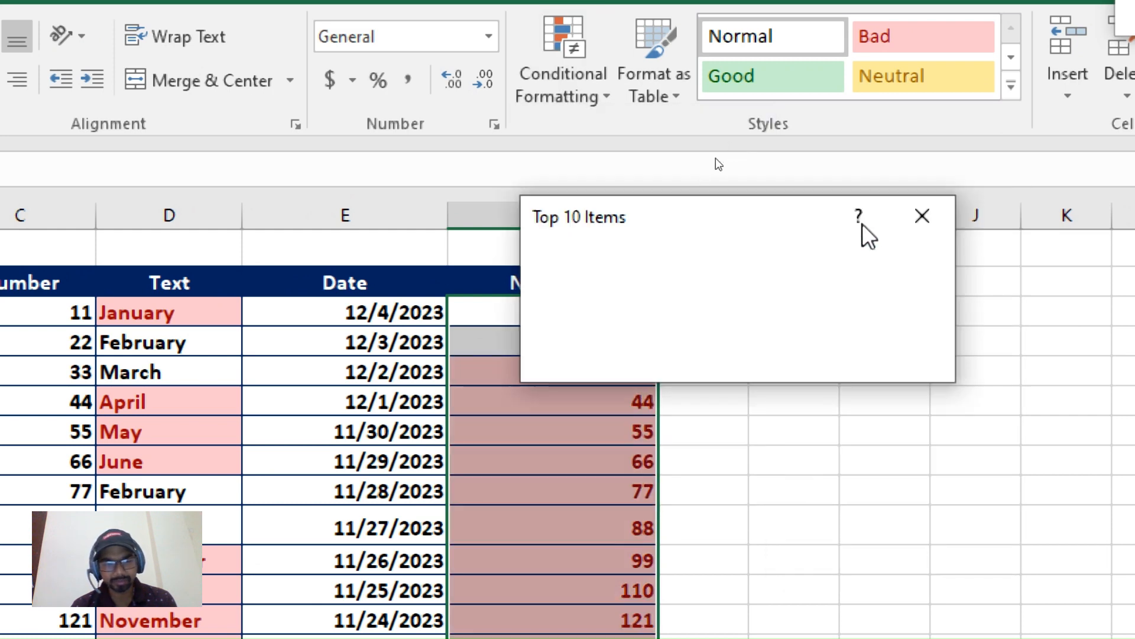
left_click_drag(717, 218, 935, 217)
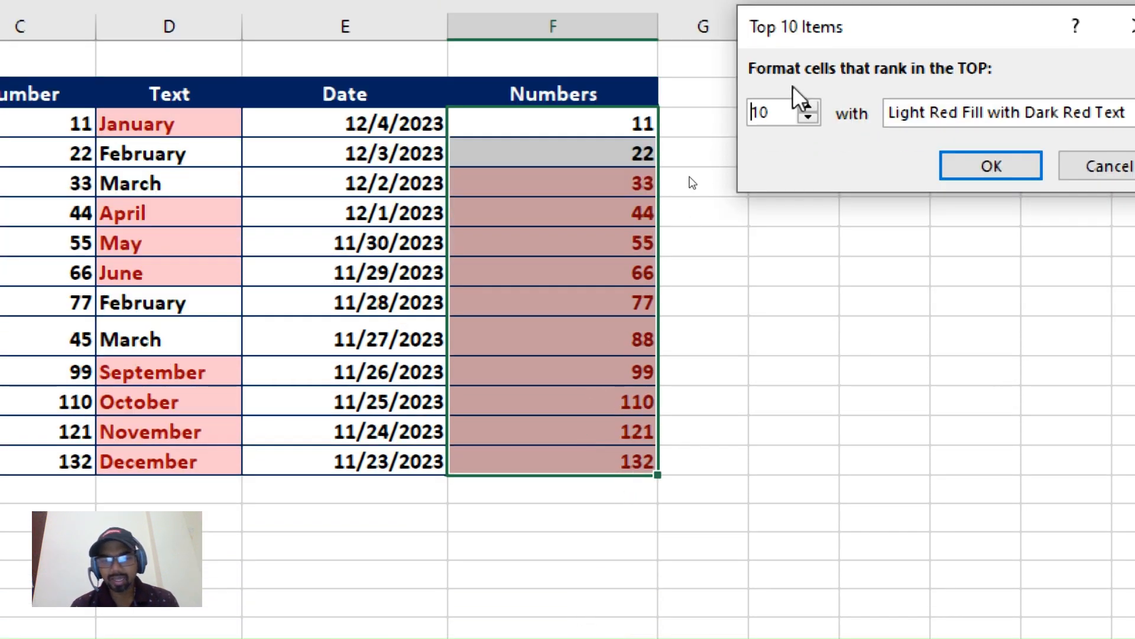
Step: Preview the Top 10 Items rule with progressively smaller rank counts, down to 1
left_click(808, 118)
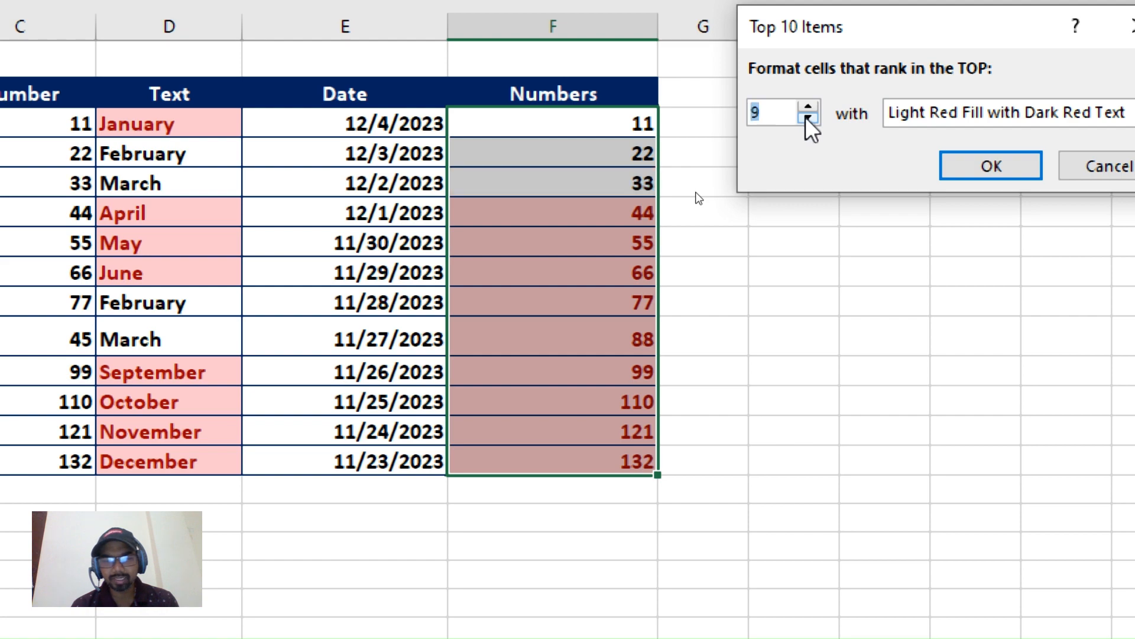
left_click(808, 118)
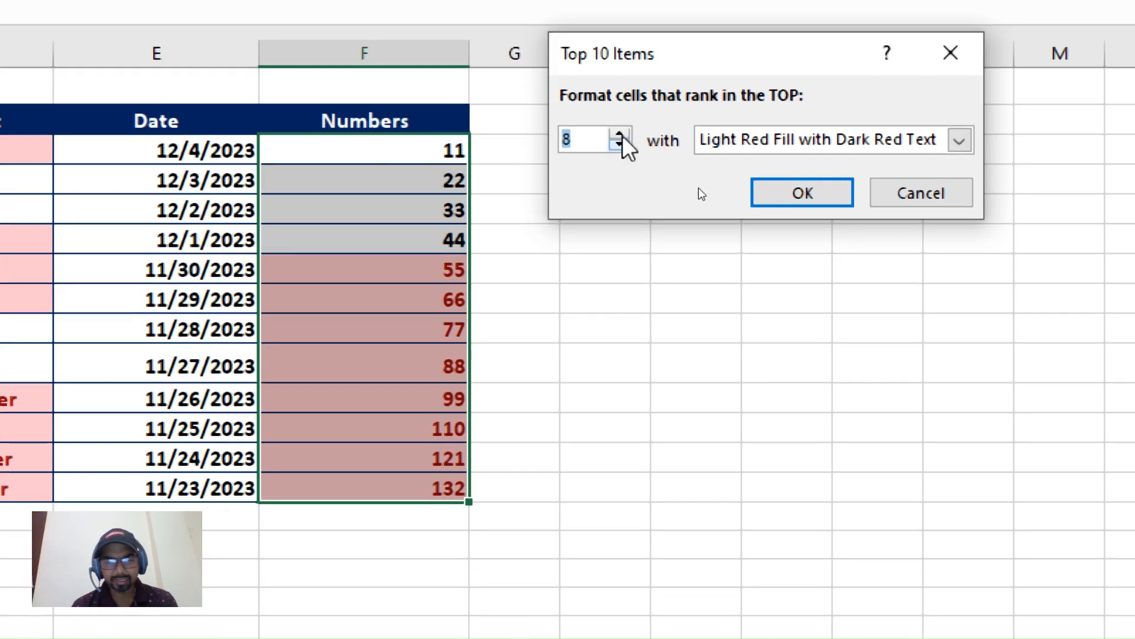
left_click(619, 146)
left_click(619, 146)
left_click(619, 146)
left_click(619, 319)
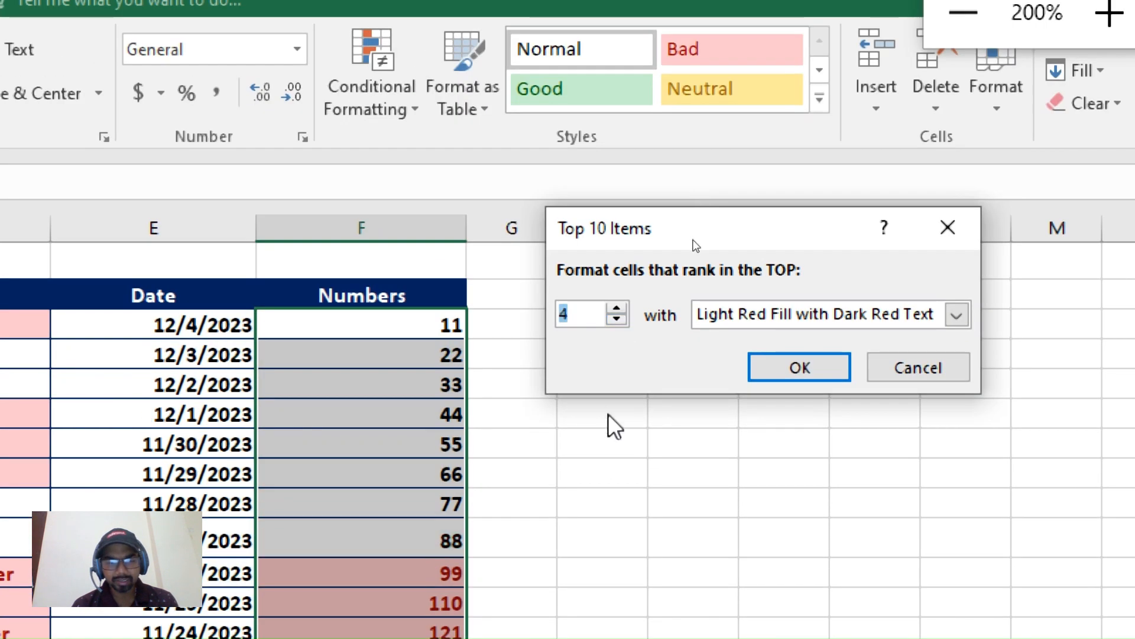
left_click(619, 319)
left_click(619, 320)
left_click(619, 319)
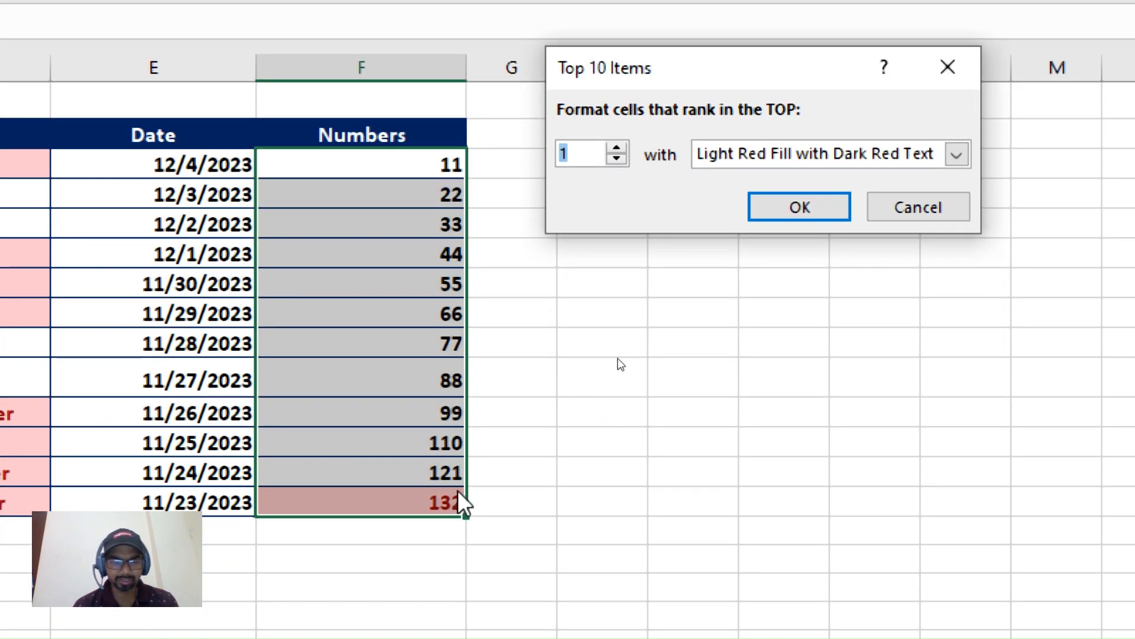
Step: Preview the top items rule with rank counts increasing from 2 to 7, and close it without applying
left_click(616, 148)
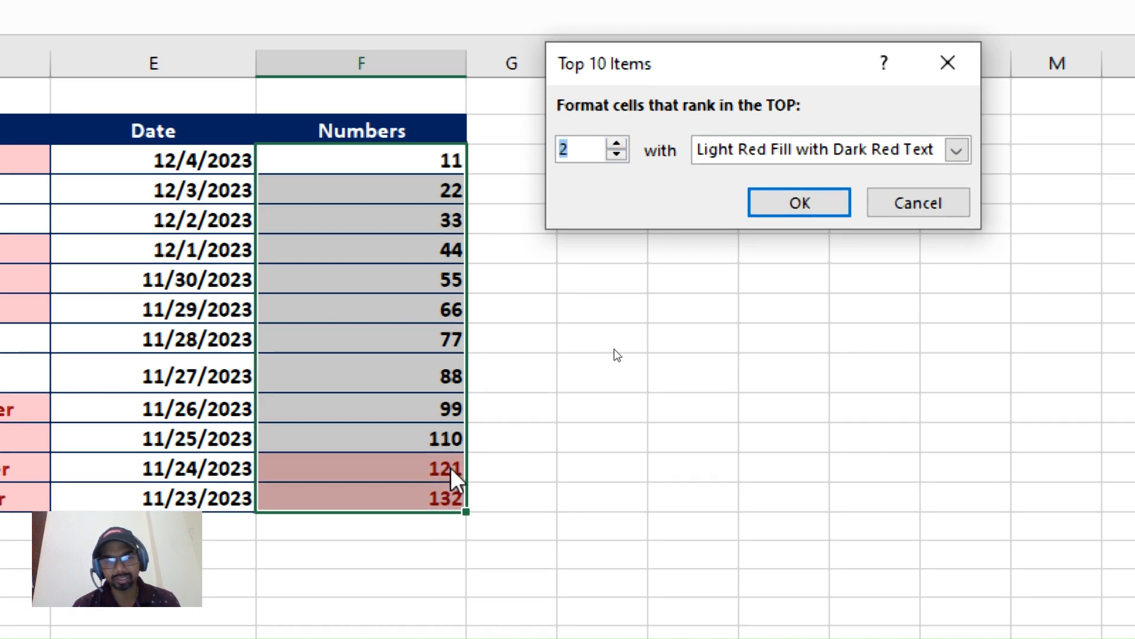
left_click(617, 143)
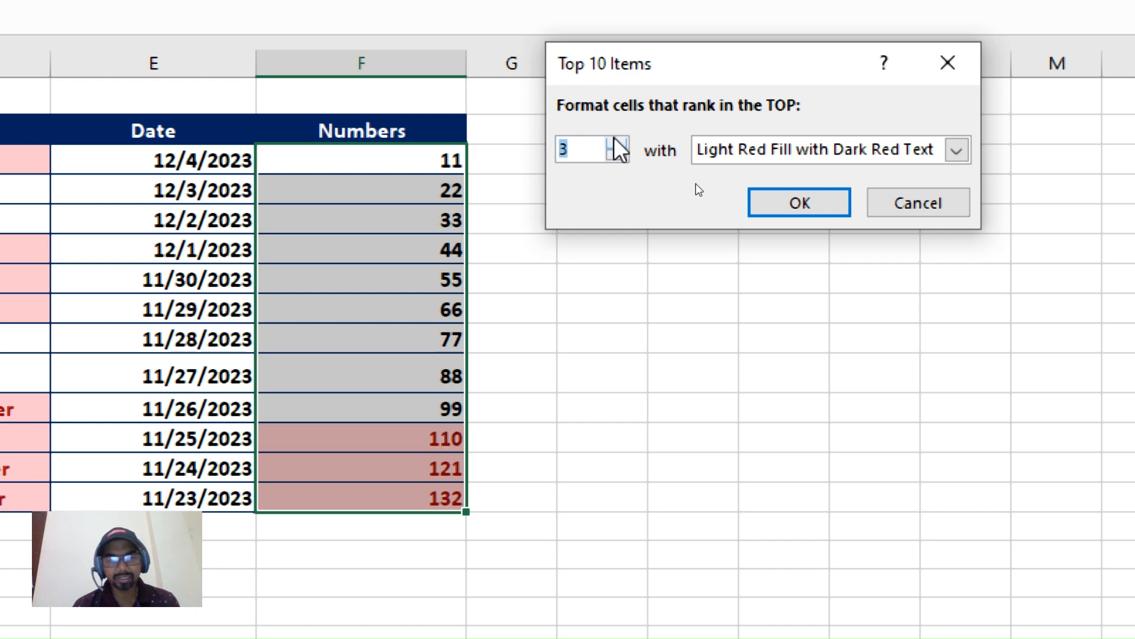
left_click(616, 144)
left_click(615, 137)
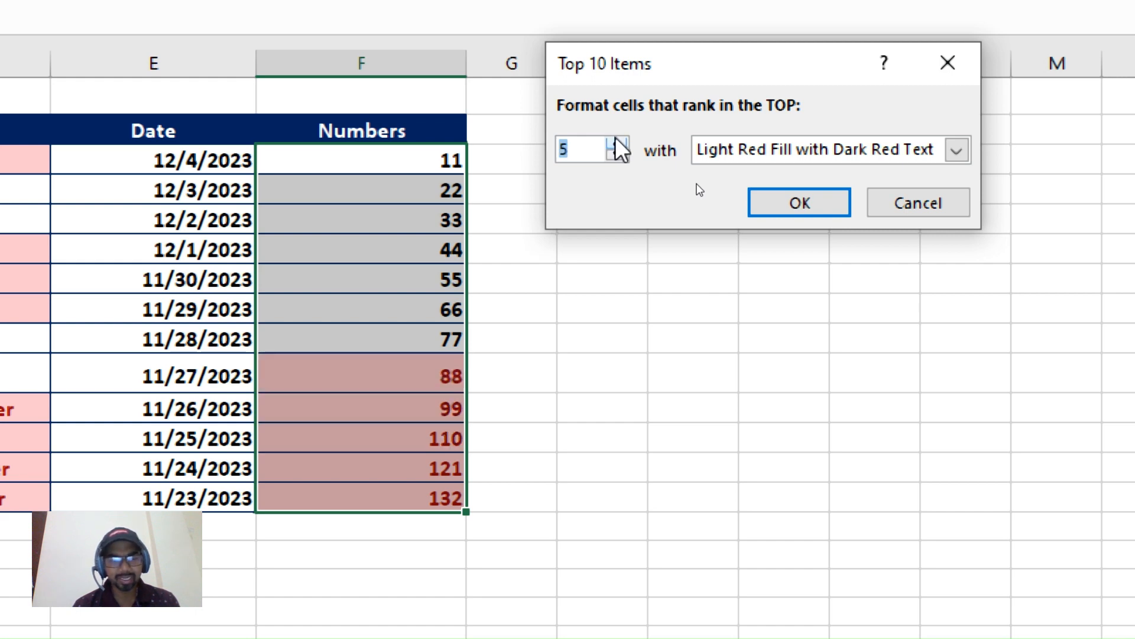
left_click(615, 137)
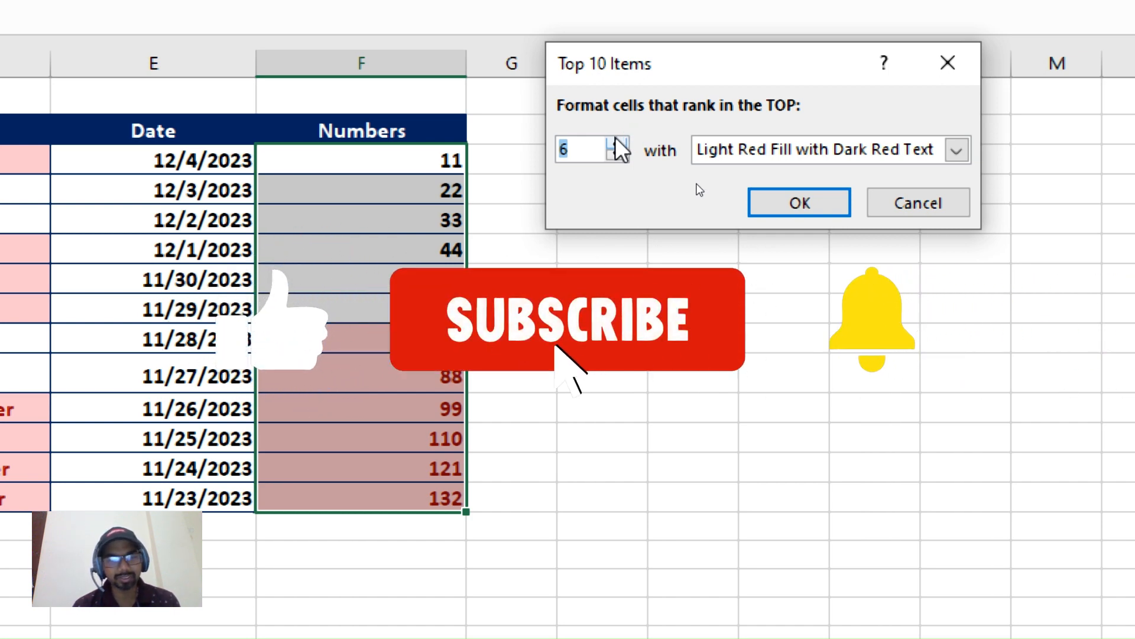
left_click(615, 137)
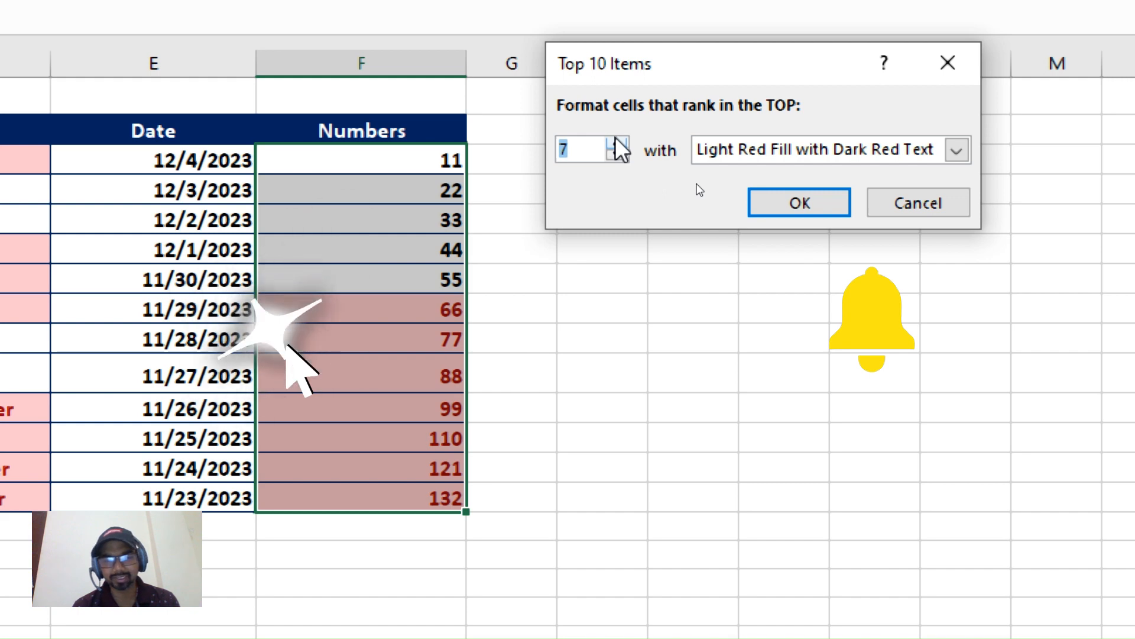
left_click(953, 62)
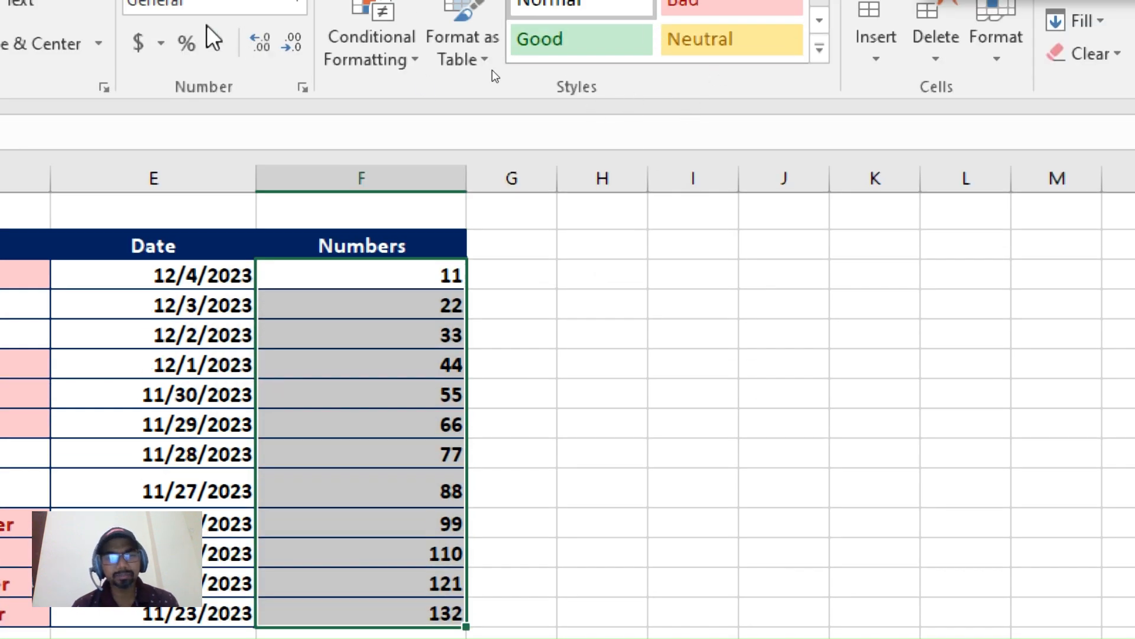
Step: Start a Top 10% rule on the Numbers column and preview it with the percentage lowered to 7 and to 1
left_click(399, 60)
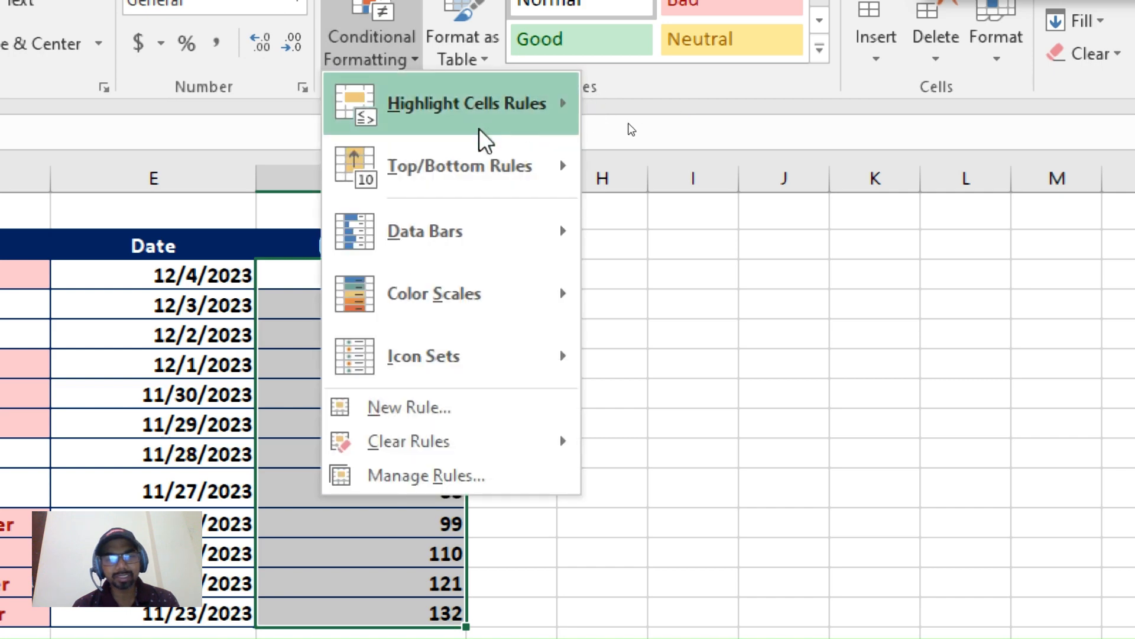
mouse_move(482, 167)
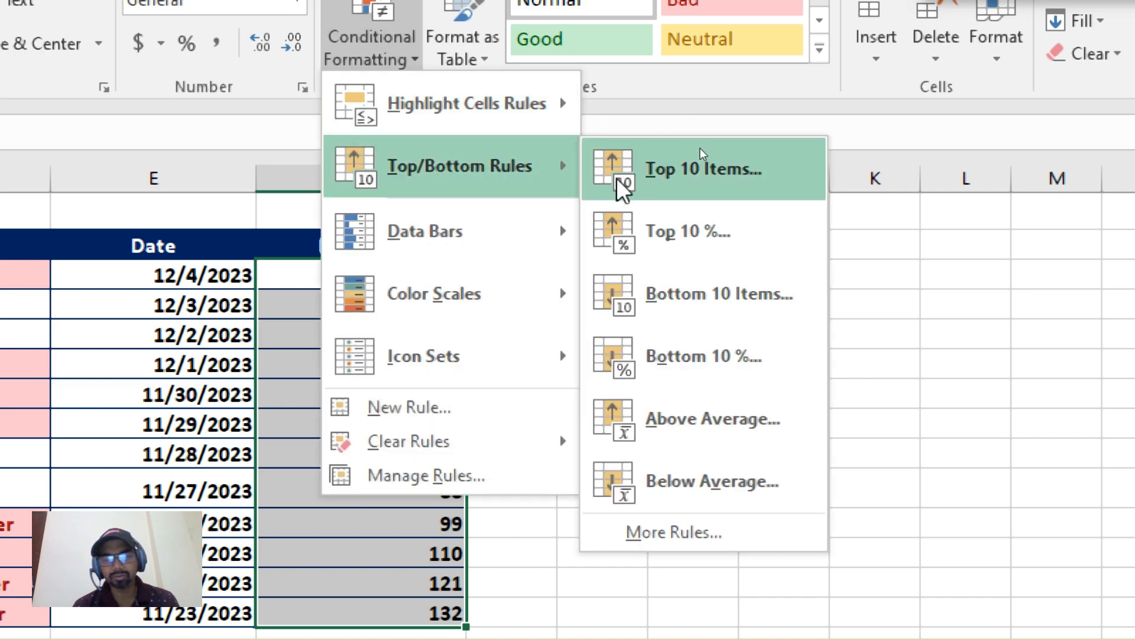
left_click(674, 253)
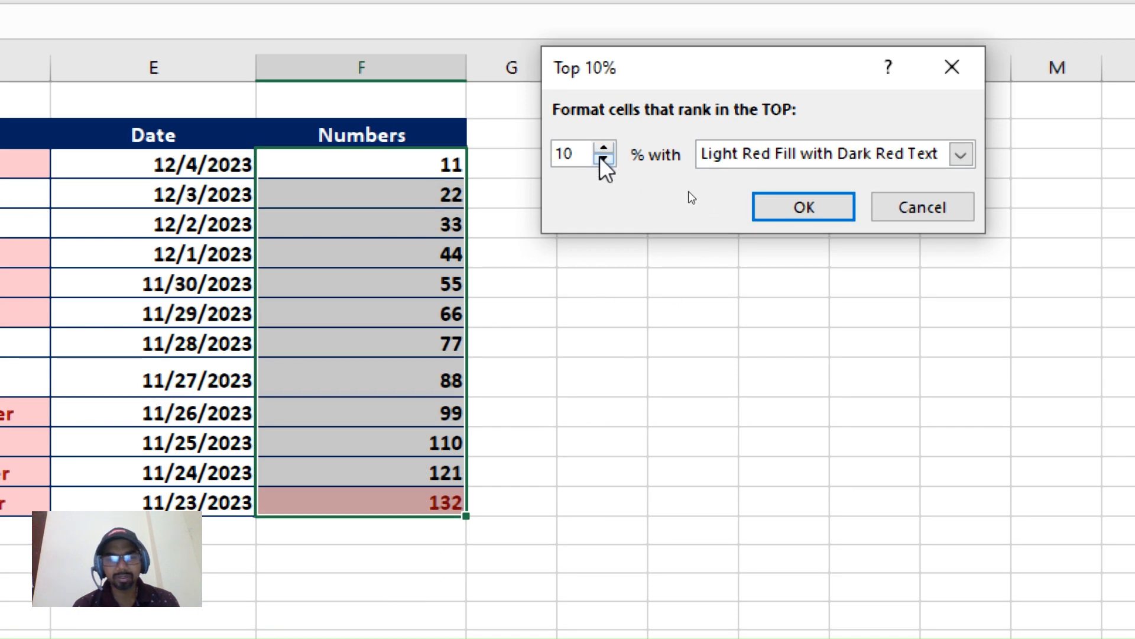
left_click(603, 160)
left_click(603, 160)
left_click(603, 159)
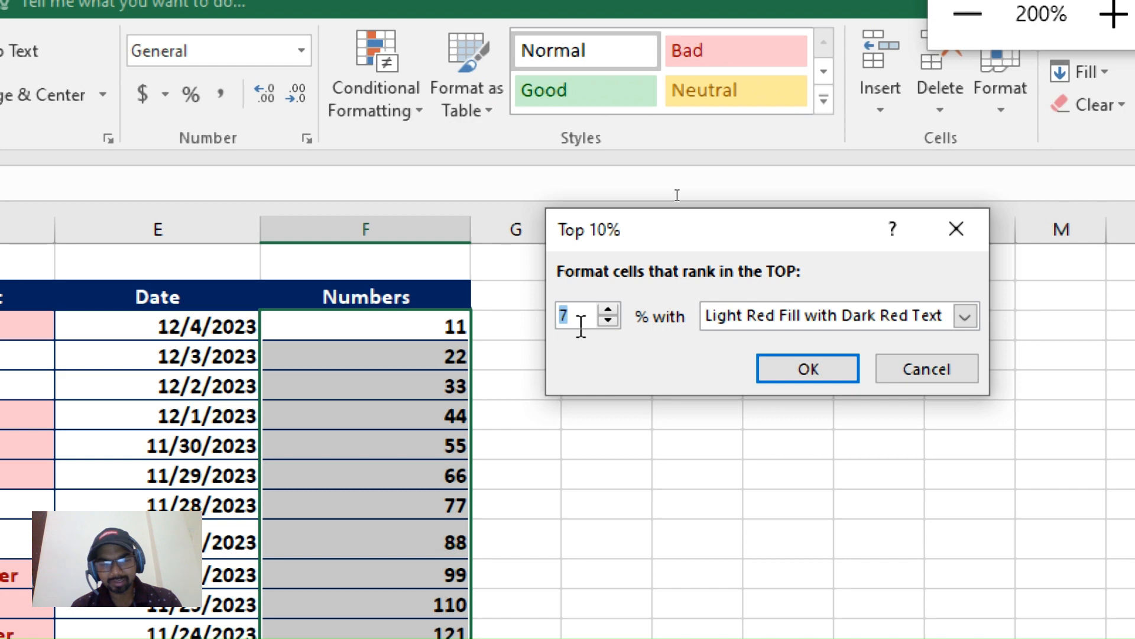
type("1")
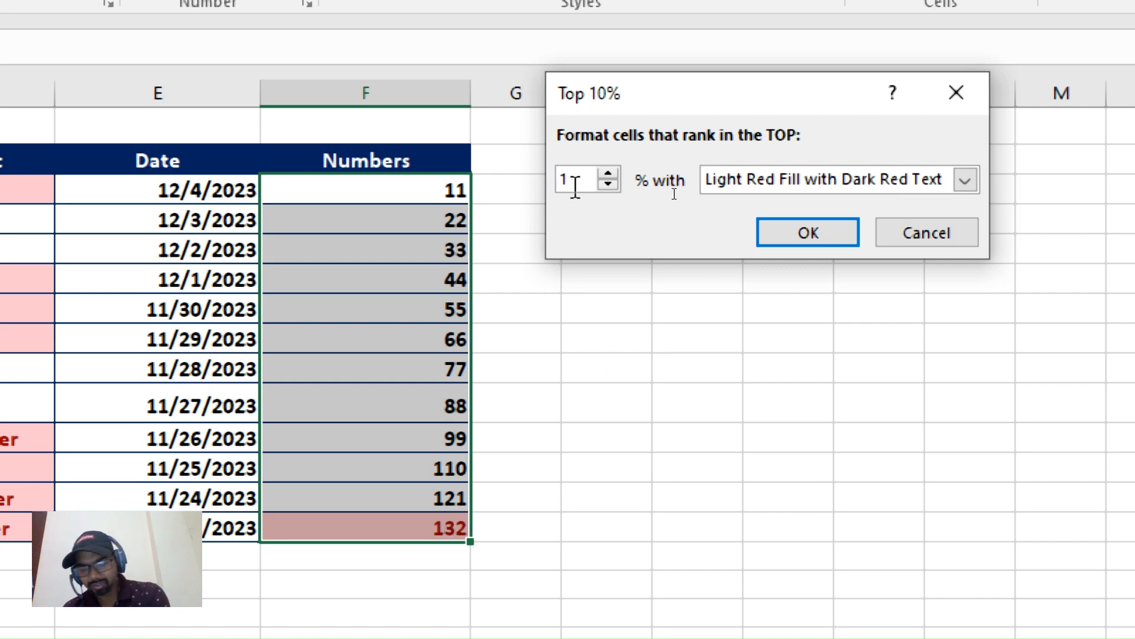
Step: Preview the Top 10% rule with the percentage set to 20 and to 50, and cancel it without applying
key("BackSpace")
type("20")
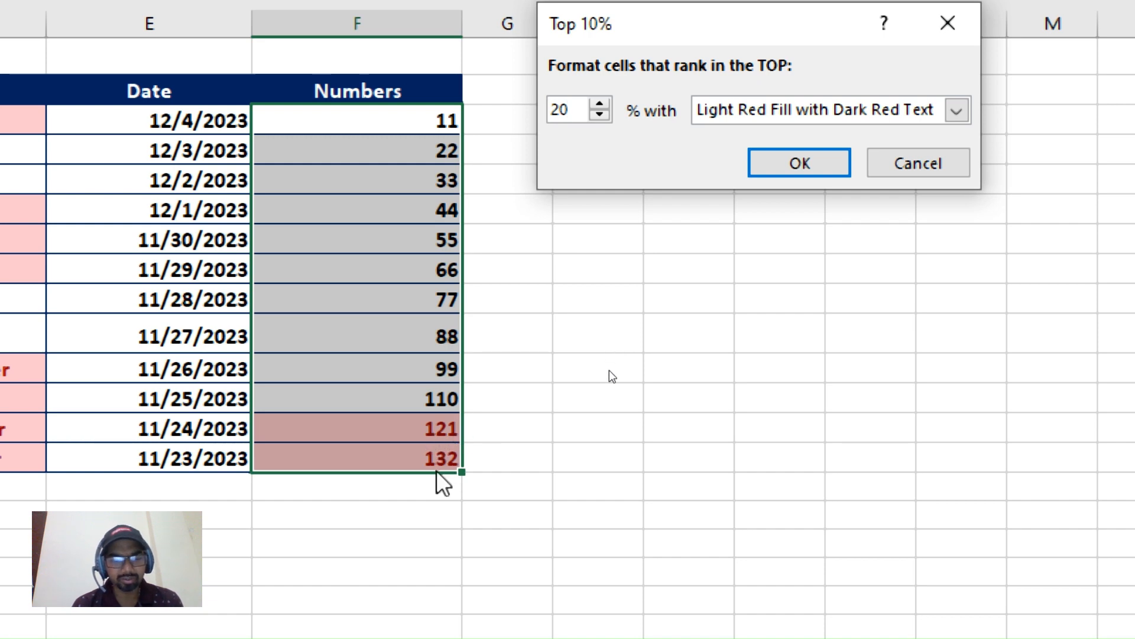
double_click(563, 110)
key("BackSpace")
type("50")
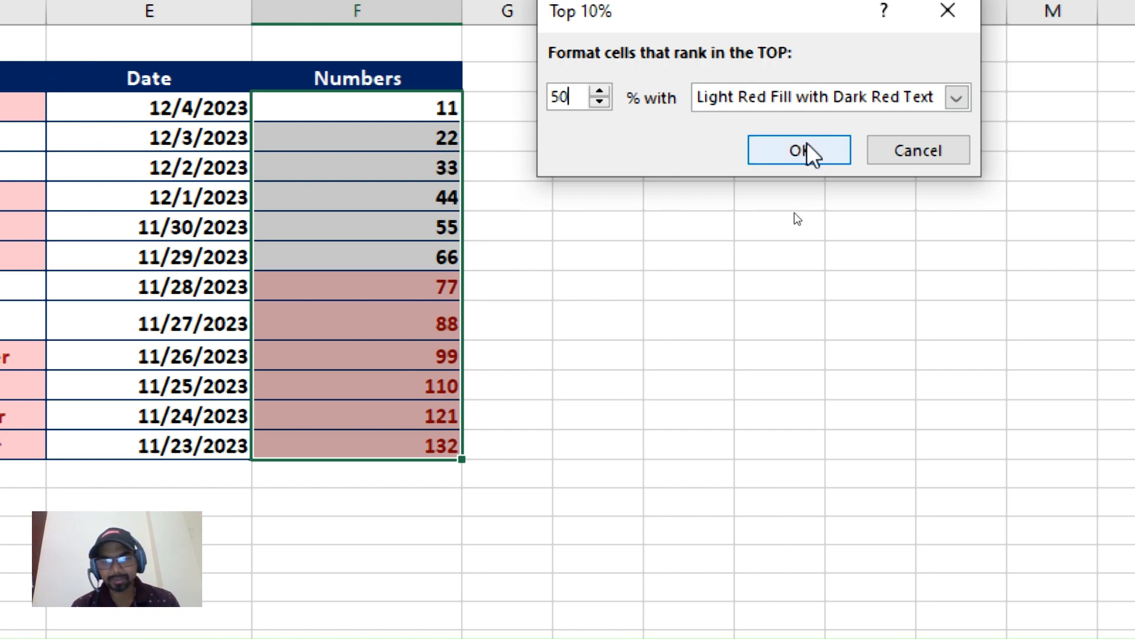
key("super+minus")
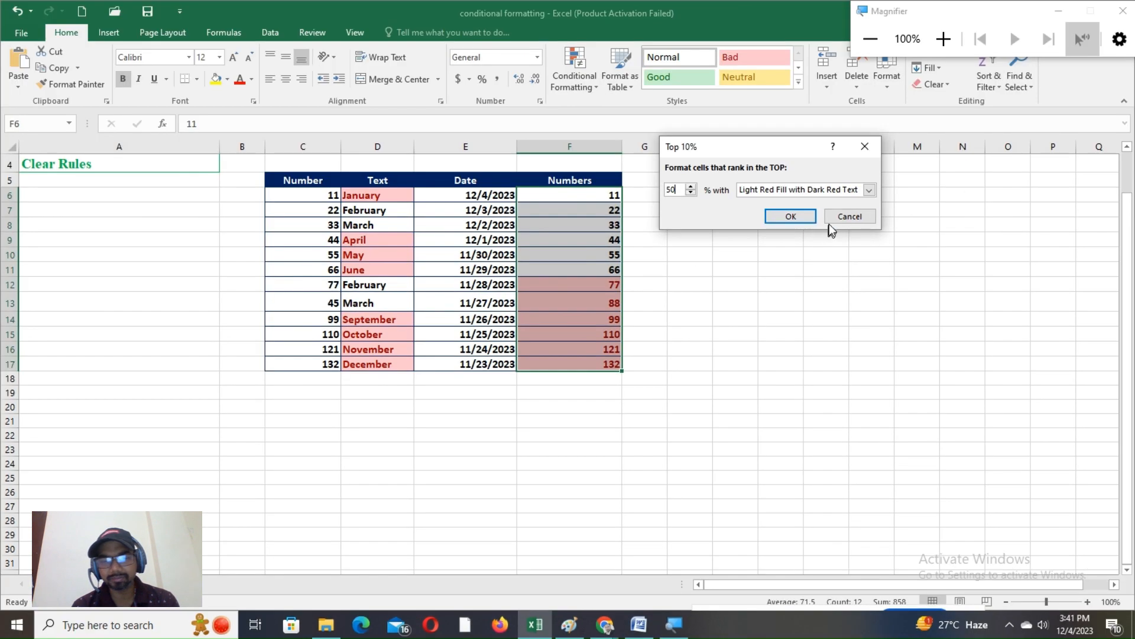
left_click(839, 216)
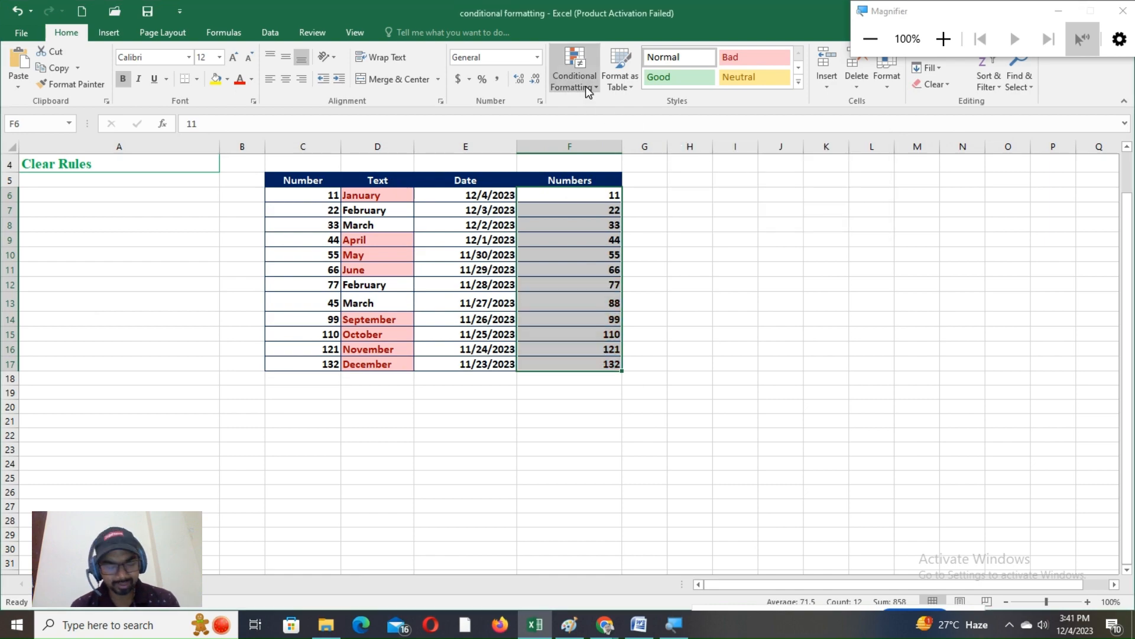
key("super+plus")
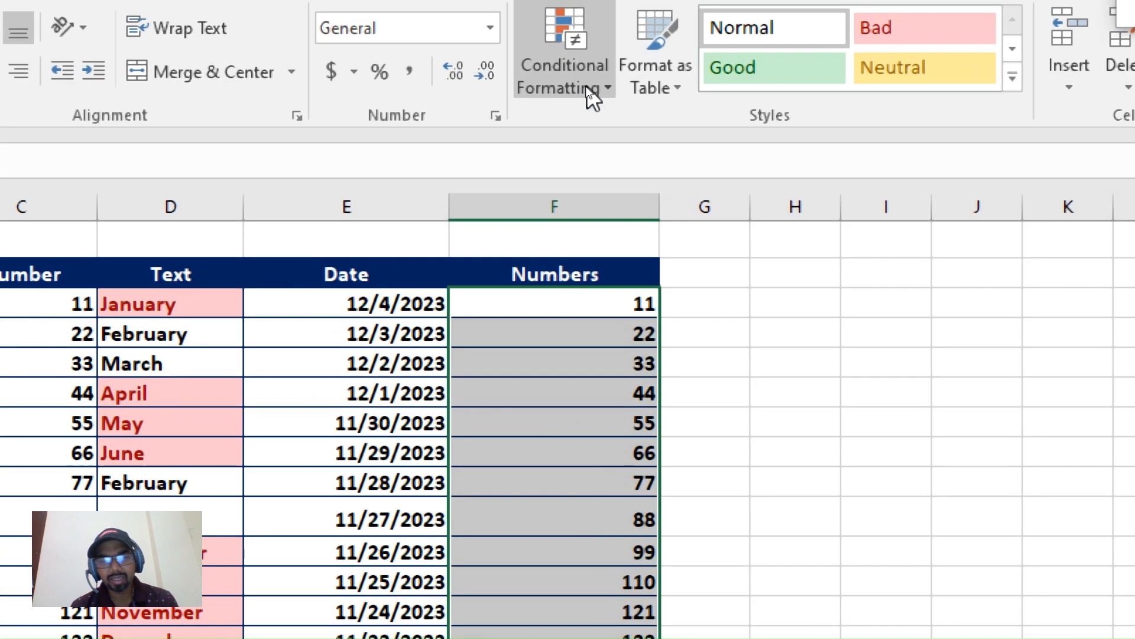
left_click(591, 86)
mouse_move(1130, 218)
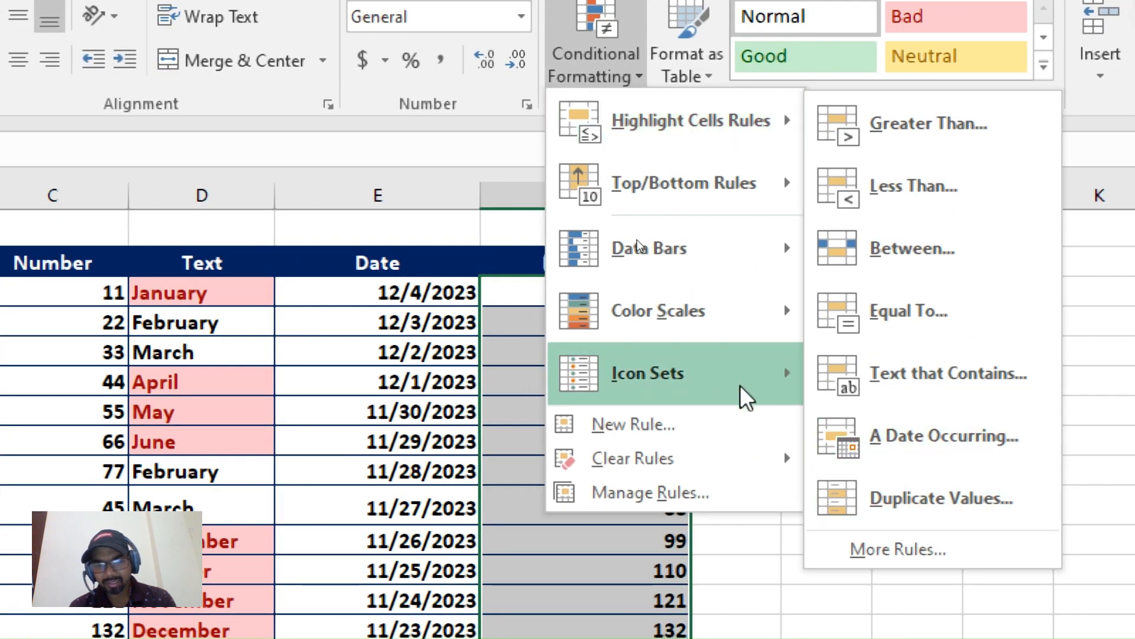
mouse_move(732, 204)
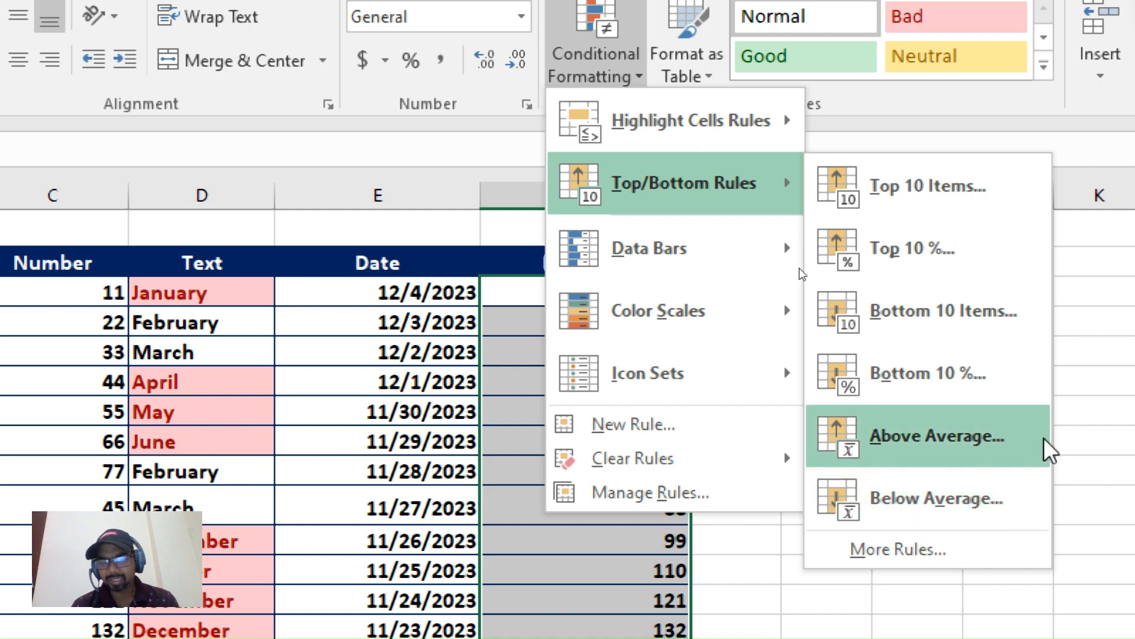
left_click(1090, 421)
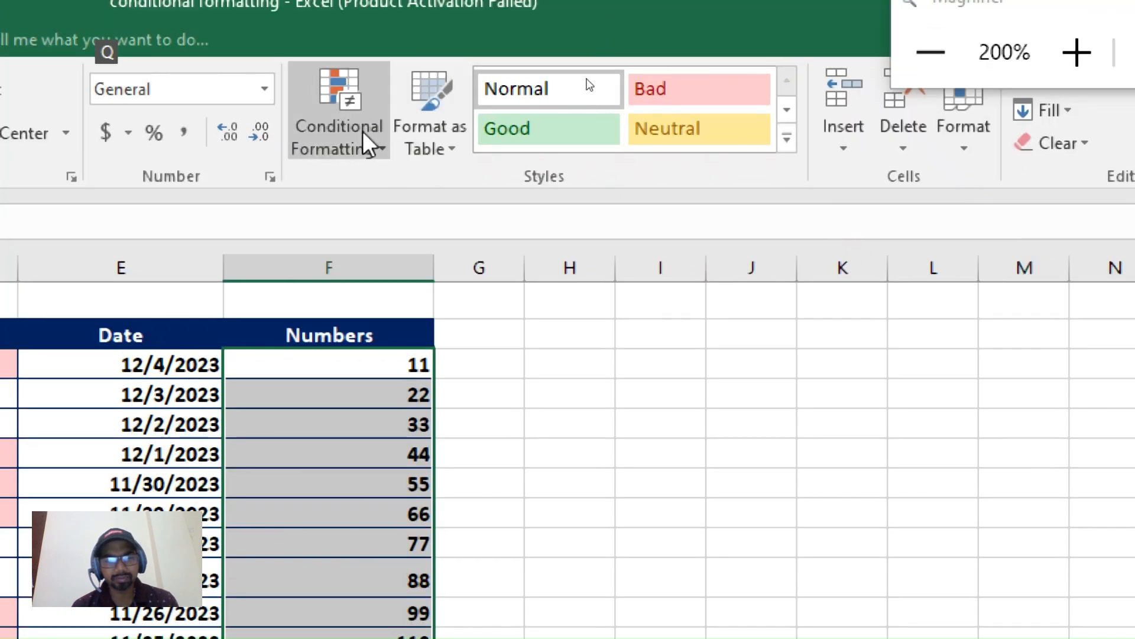
Step: Preview an Above Average rule on the Numbers column with Light Red Fill with Dark Red Text, and close it without applying
left_click(363, 132)
mouse_move(460, 239)
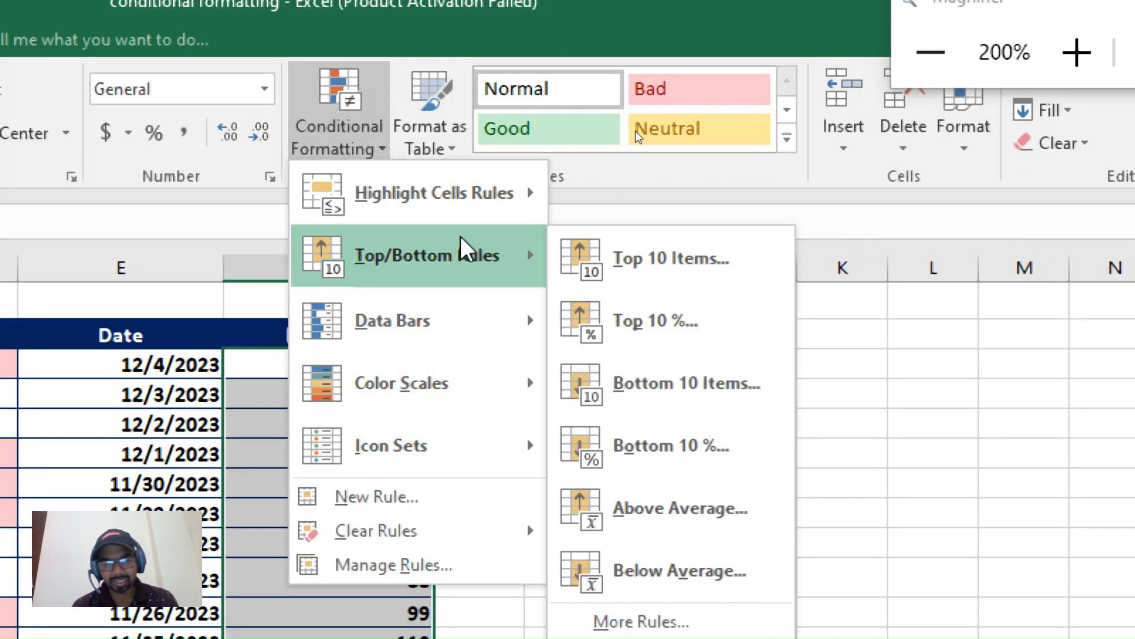
left_click(728, 527)
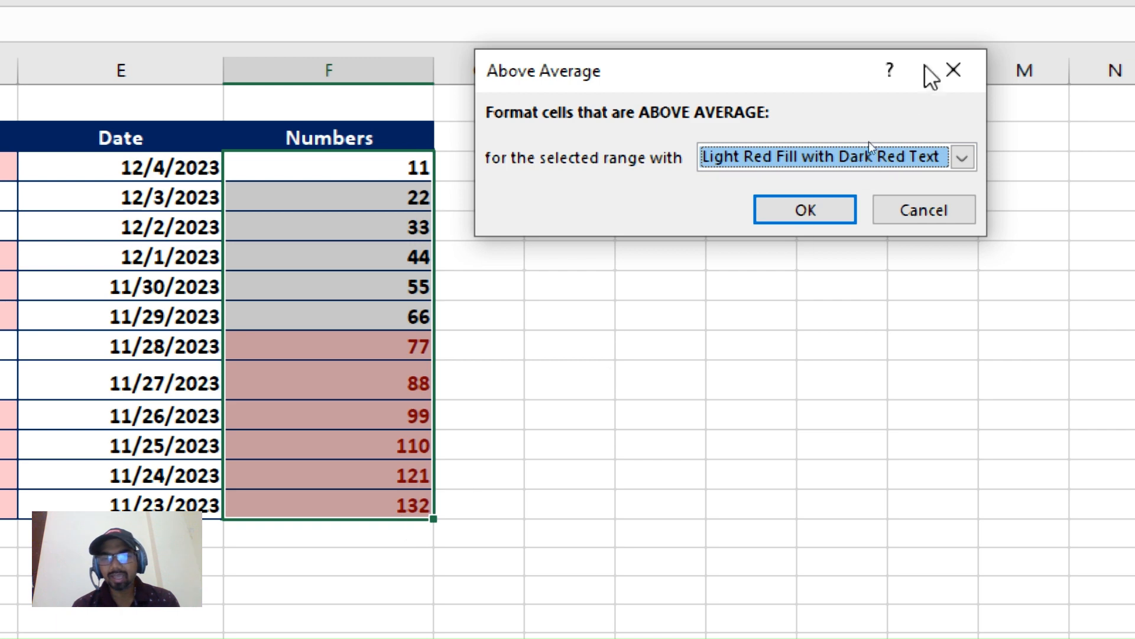
left_click(954, 71)
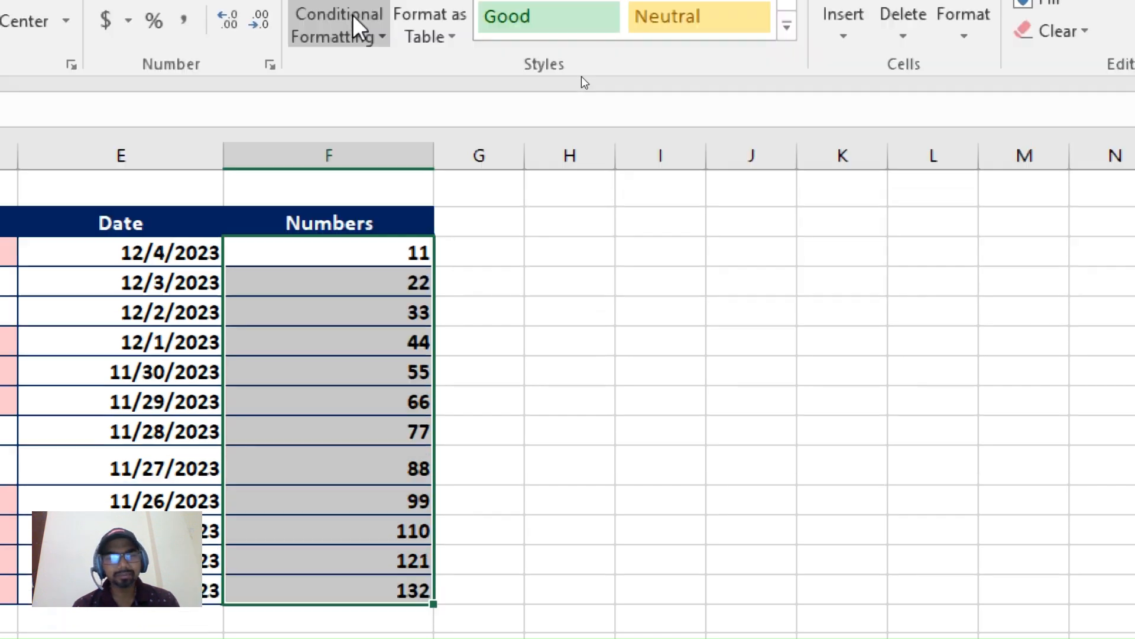
Step: Preview a Below Average rule on the Numbers column with Light Red Fill with Dark Red Text, and close it without applying
left_click(377, 37)
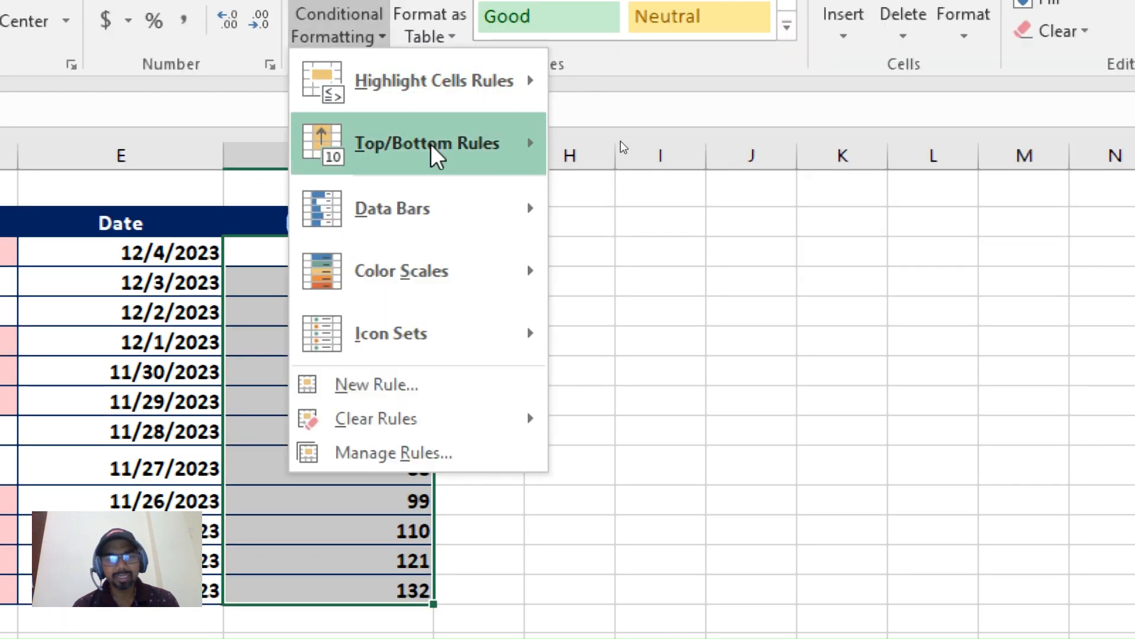
mouse_move(438, 144)
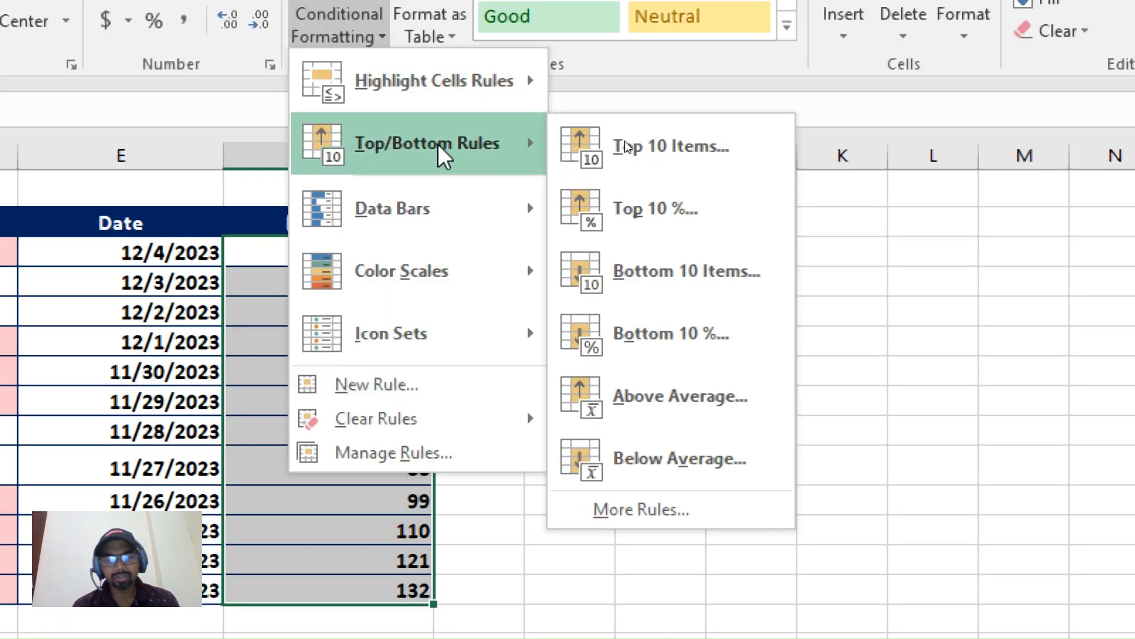
left_click(733, 461)
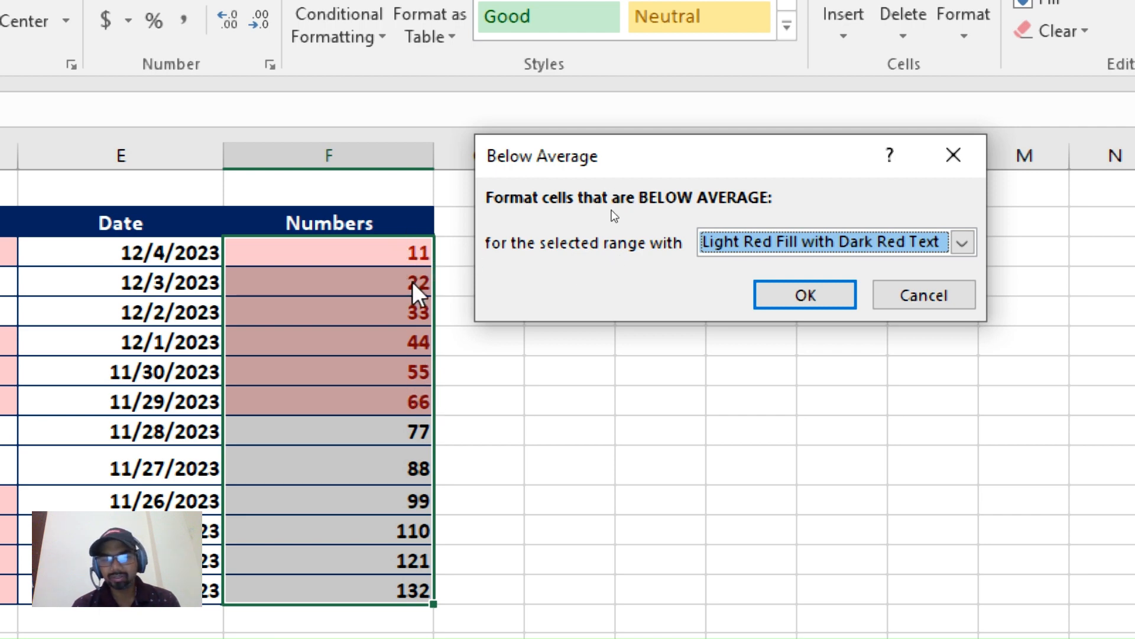
left_click(973, 149)
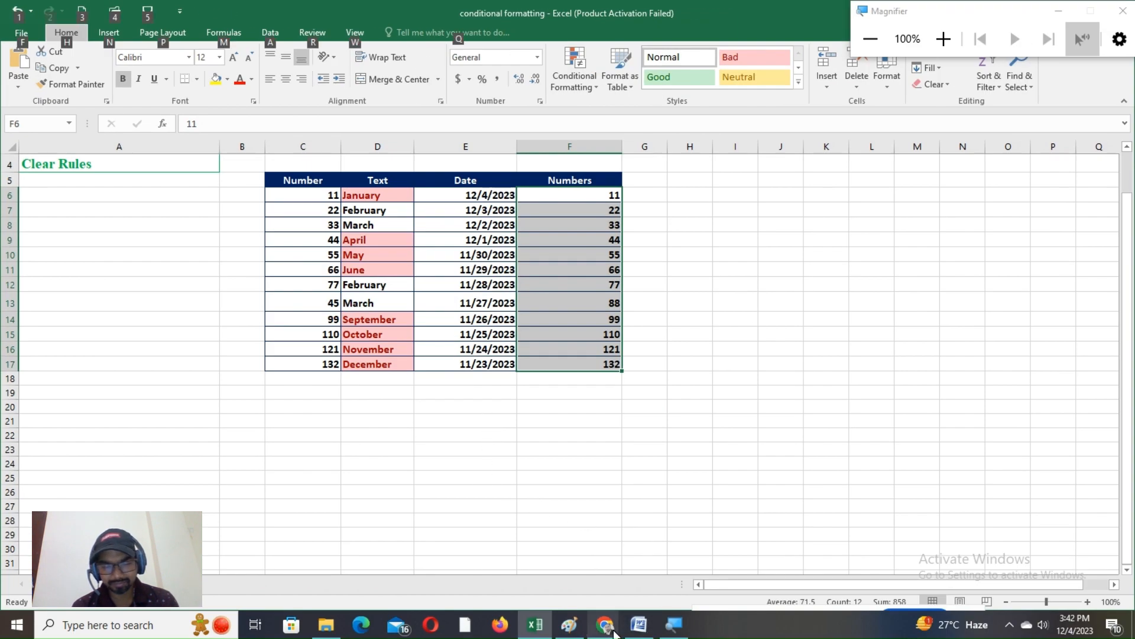
mouse_move(608, 625)
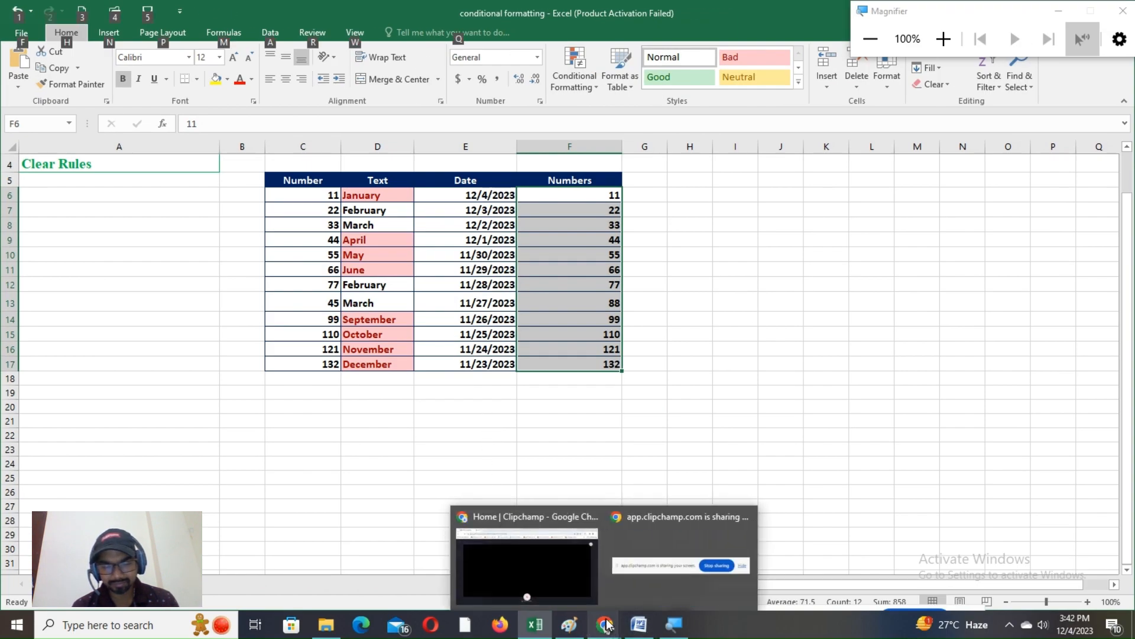